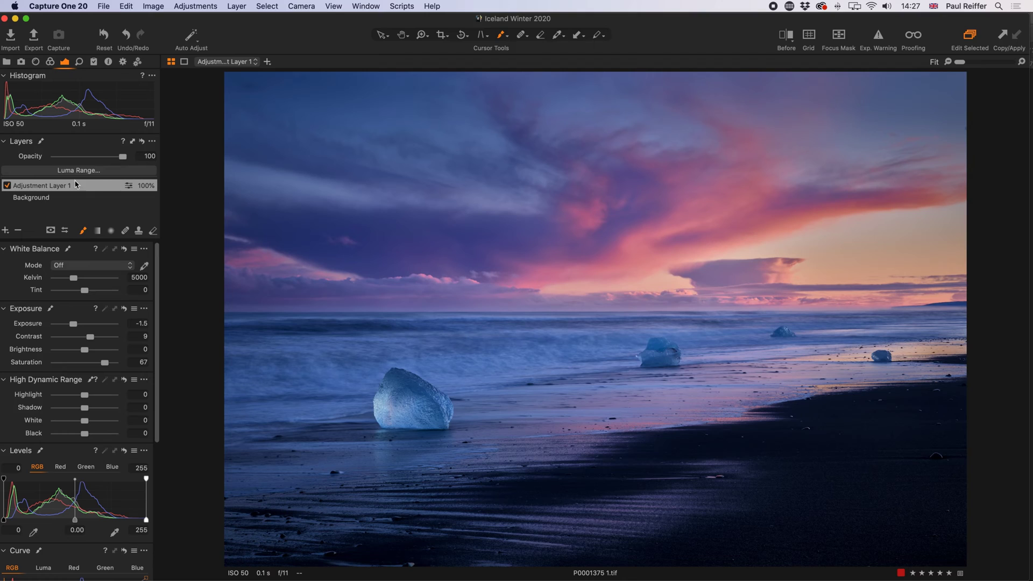
- Lower Adjustment Layer 1's exposure to -2.28 and compare the image with the layer switched off and on
left_click_drag(73, 325, 69, 328)
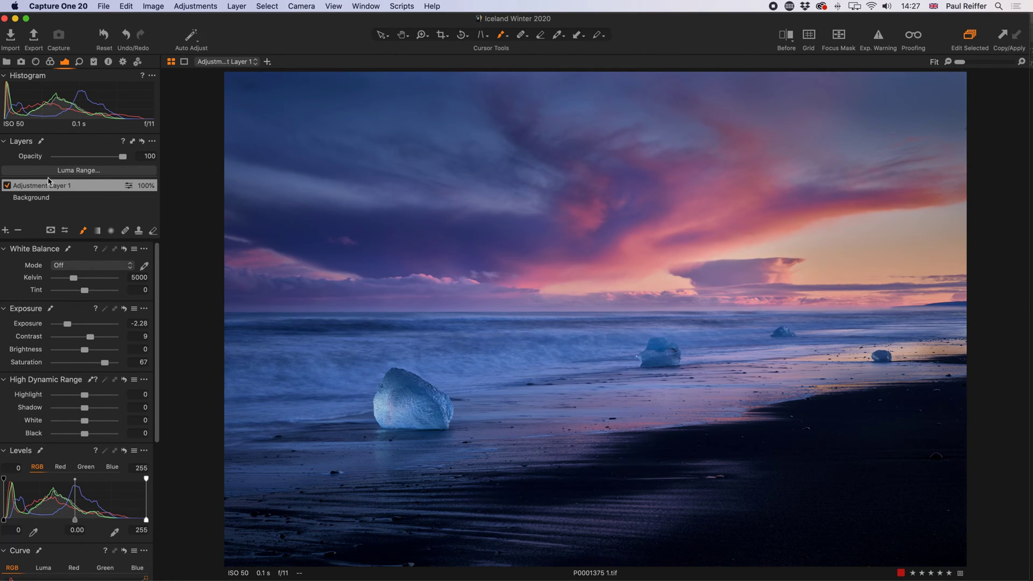
left_click(7, 186)
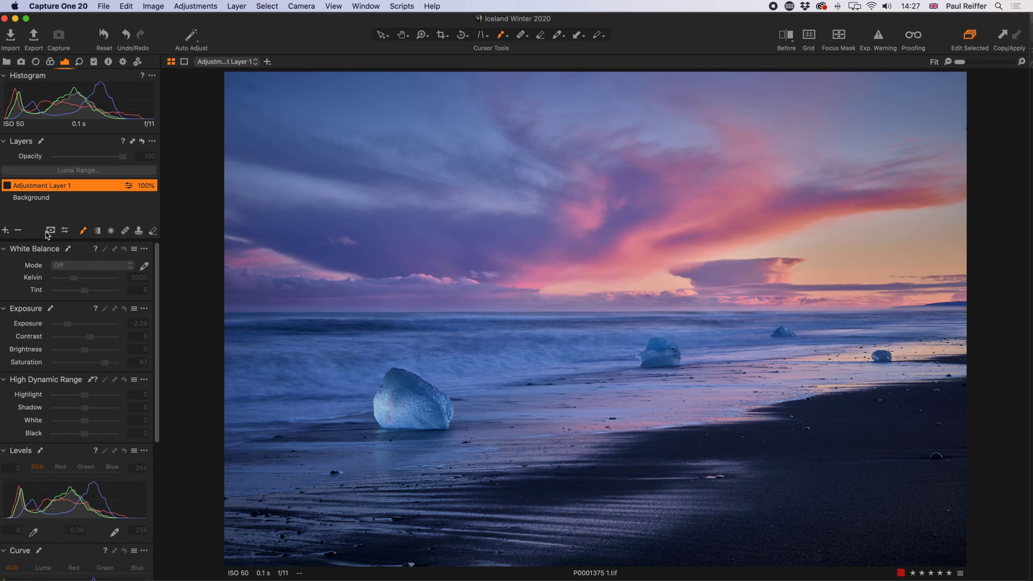
left_click(7, 186)
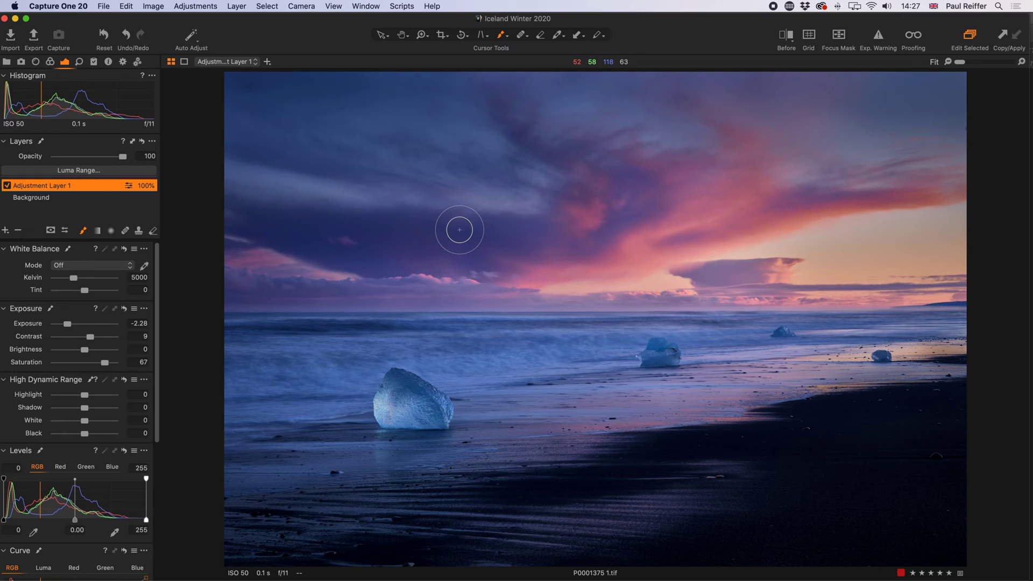
- Compare the image with the red mask overlay of Adjustment Layer 1 shown and hidden
key("super+i")
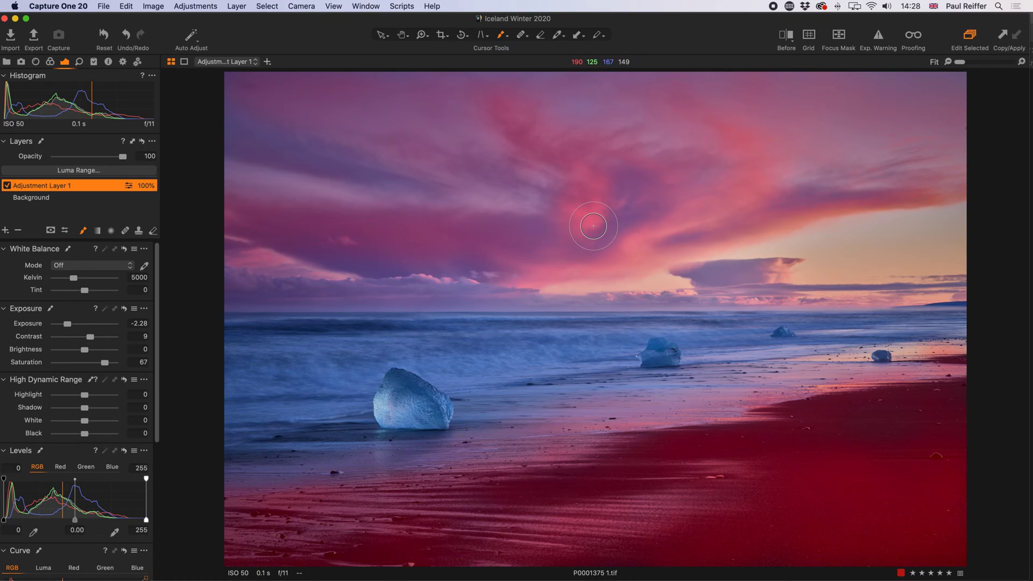
key("m")
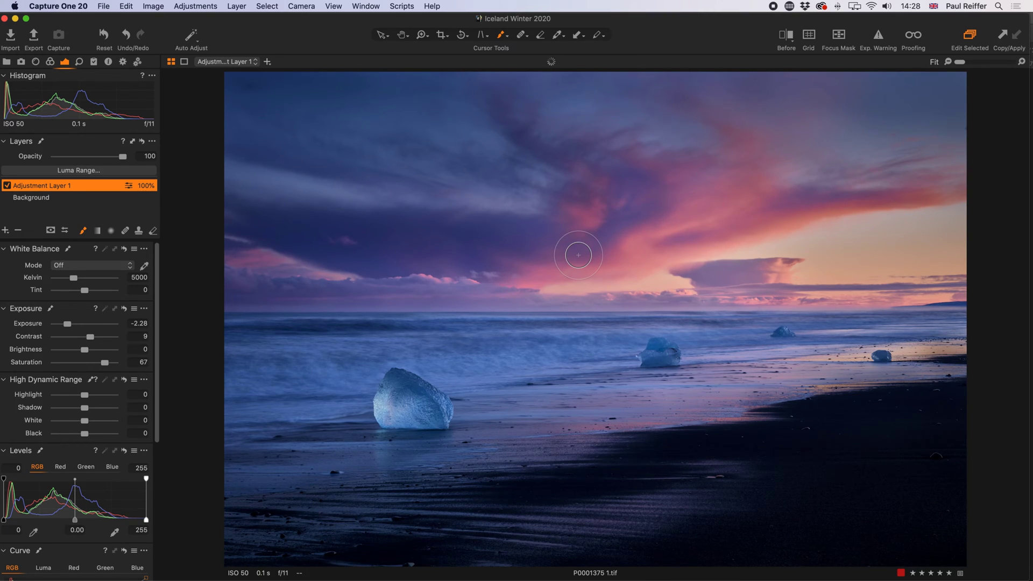
key("m")
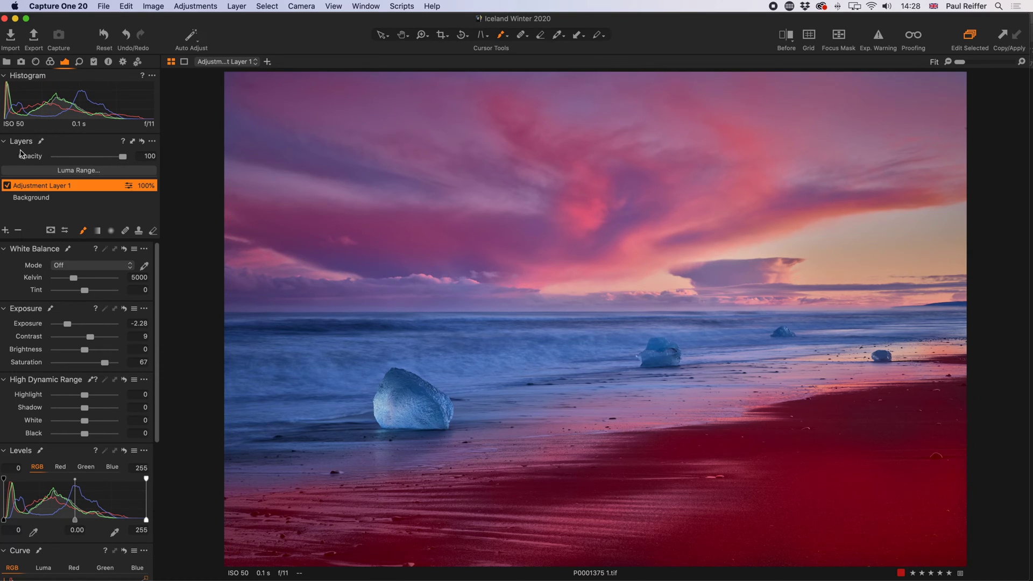
- Switch the mask display to grayscale, compare it with the overlay and the plain image, and read the viewer warning about it
left_click(52, 231)
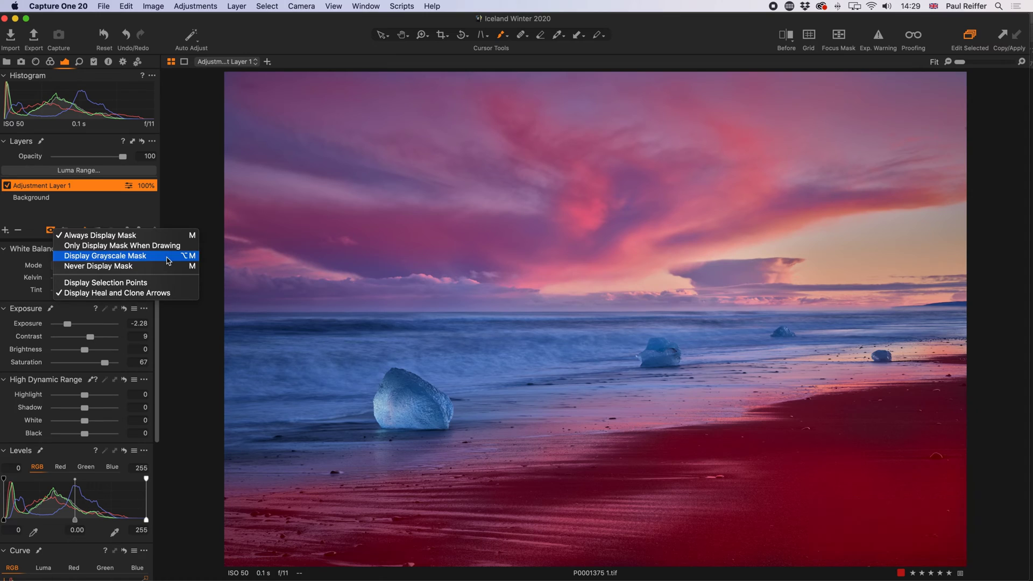
left_click(148, 261)
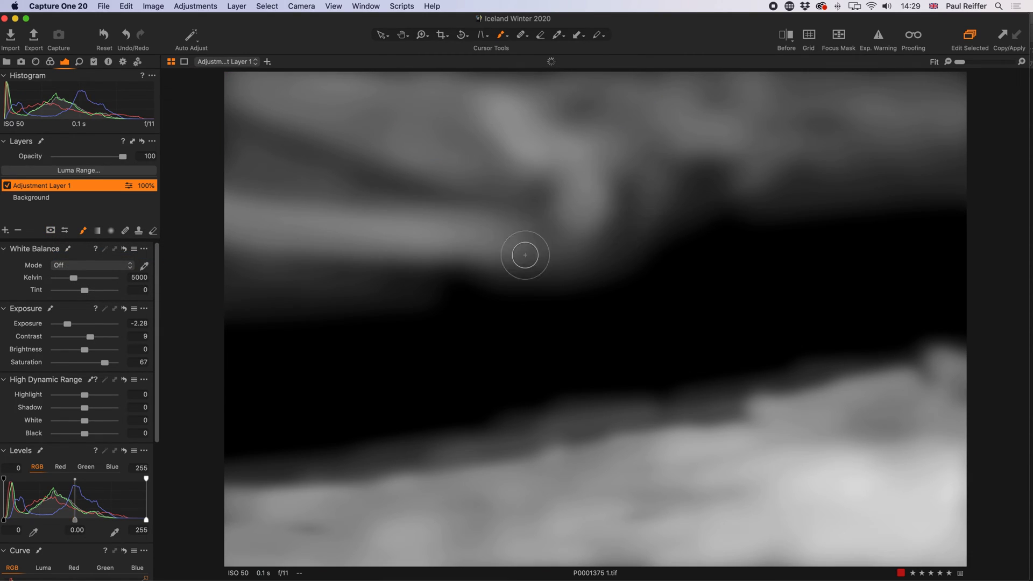
key("alt+m")
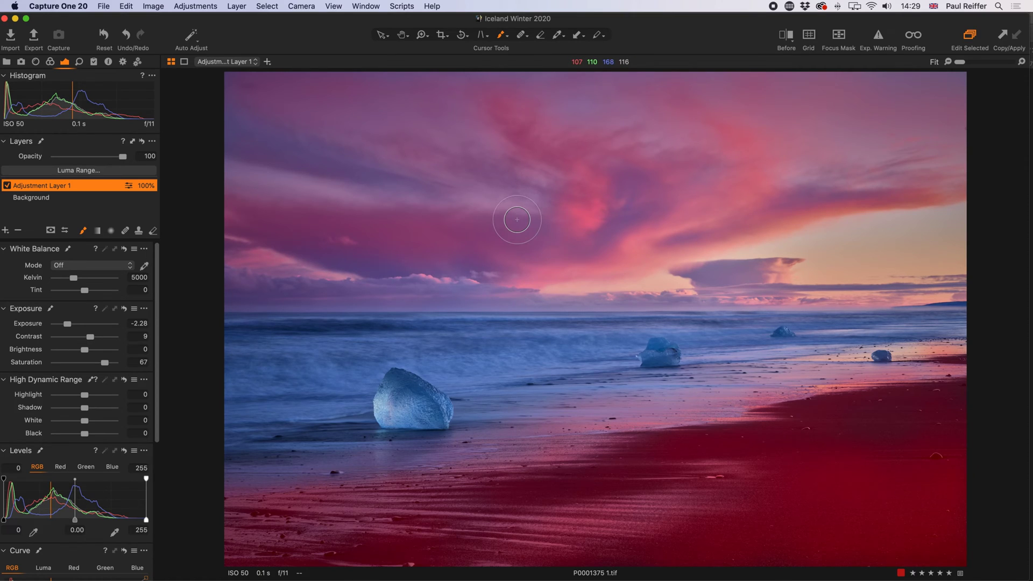
key("m")
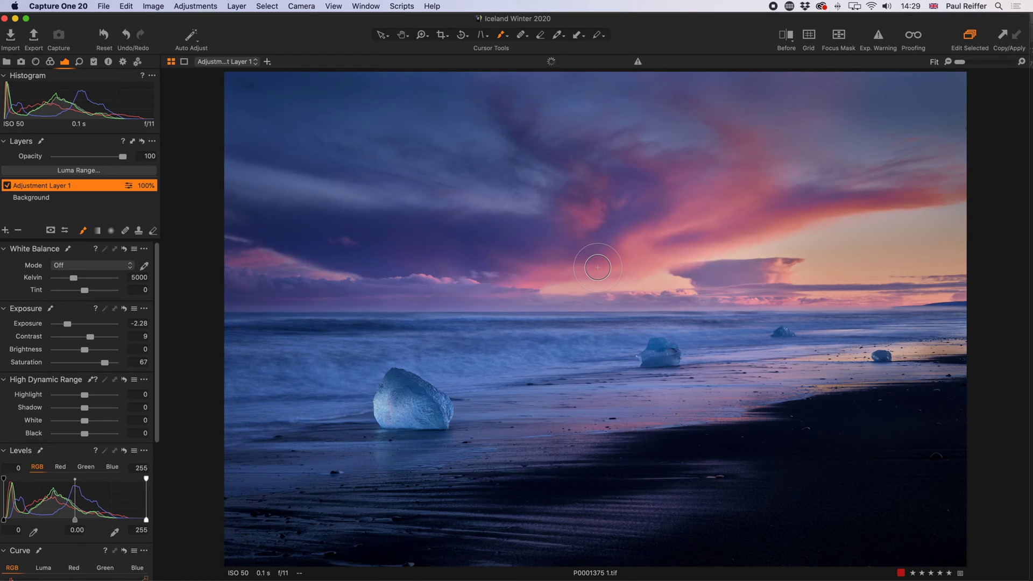
key("alt+m")
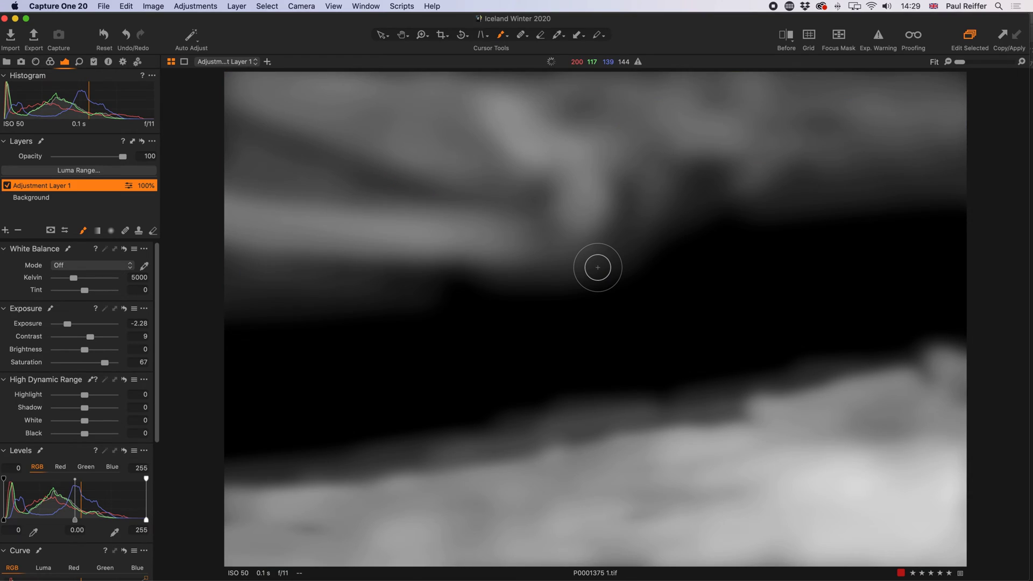
left_click(639, 62)
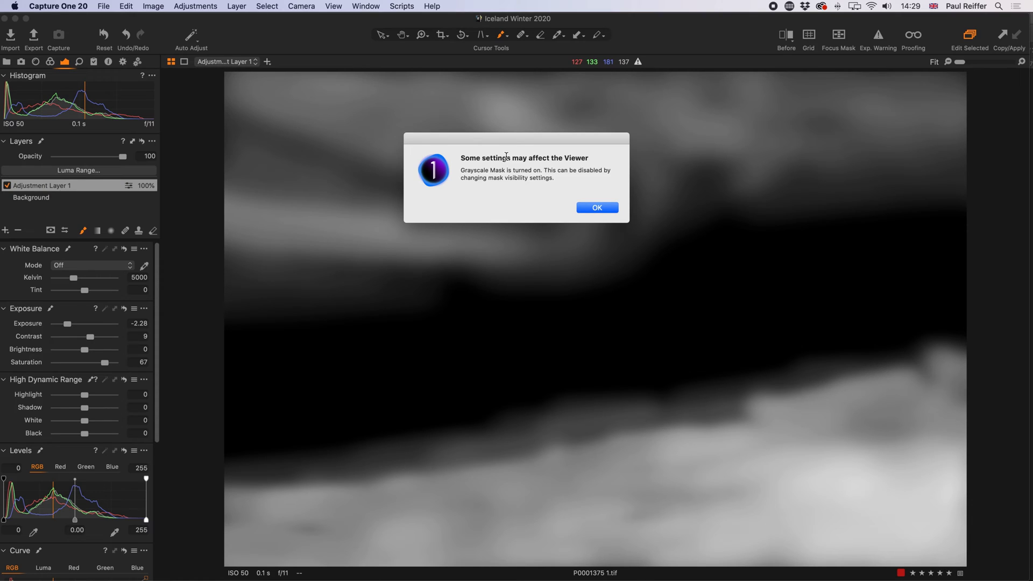
left_click(596, 208)
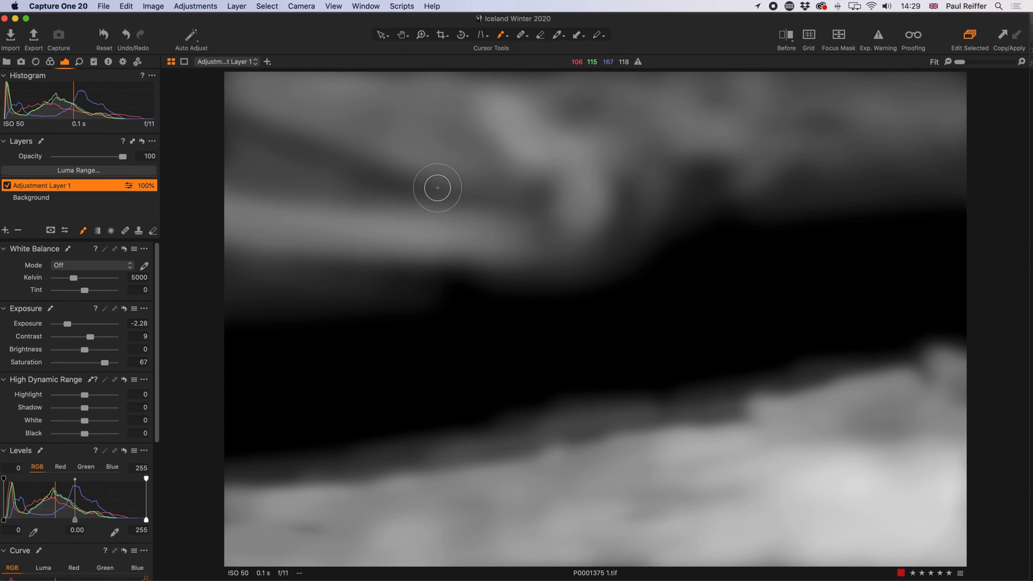
- Set Adjustment Layer 1's exposure to -2.56 and compare the image with and without the grayscale mask
mouse_move(70, 328)
left_mouse_down()
mouse_move(109, 329)
mouse_move(65, 326)
left_mouse_up()
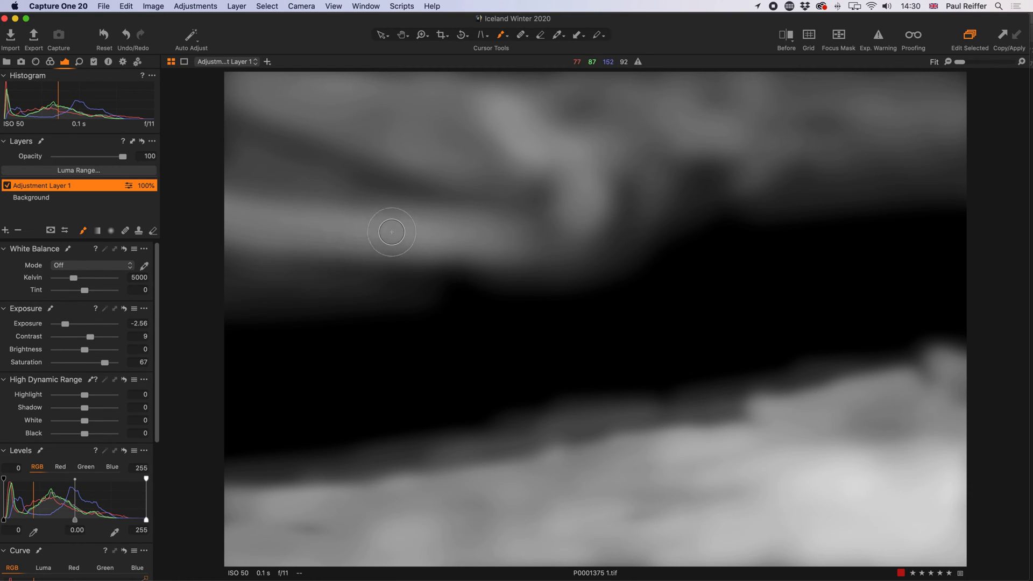
right_click(536, 196)
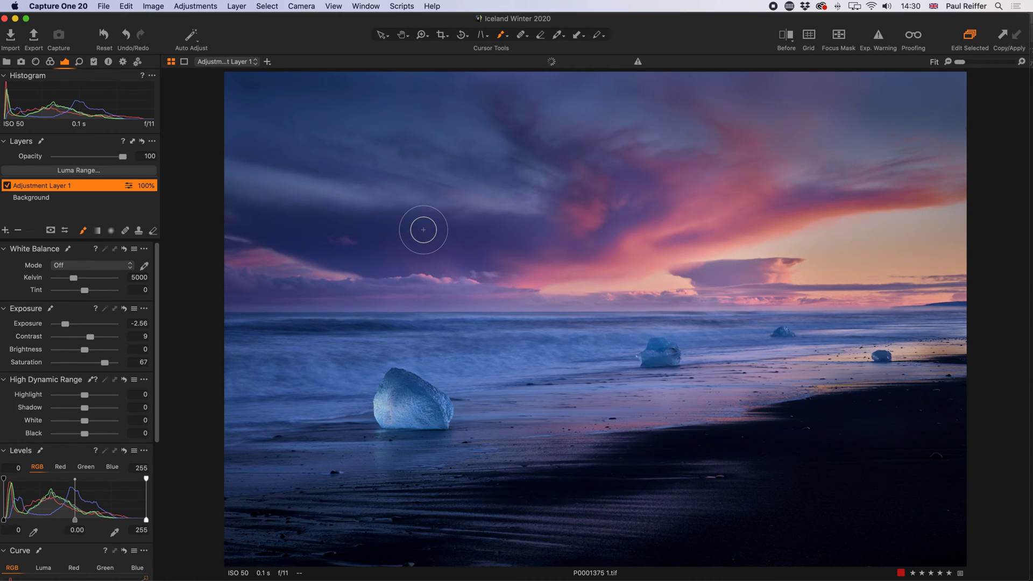
key("m")
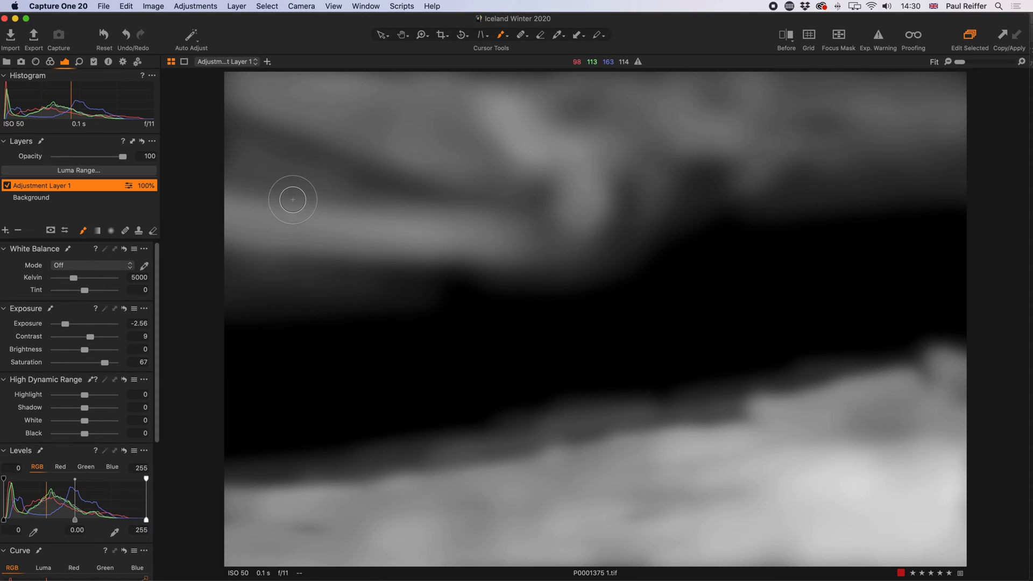
- Add an empty adjustment layer, brush a solid mask patch into the upper middle of the sky, and check it over the photo
left_click(6, 231)
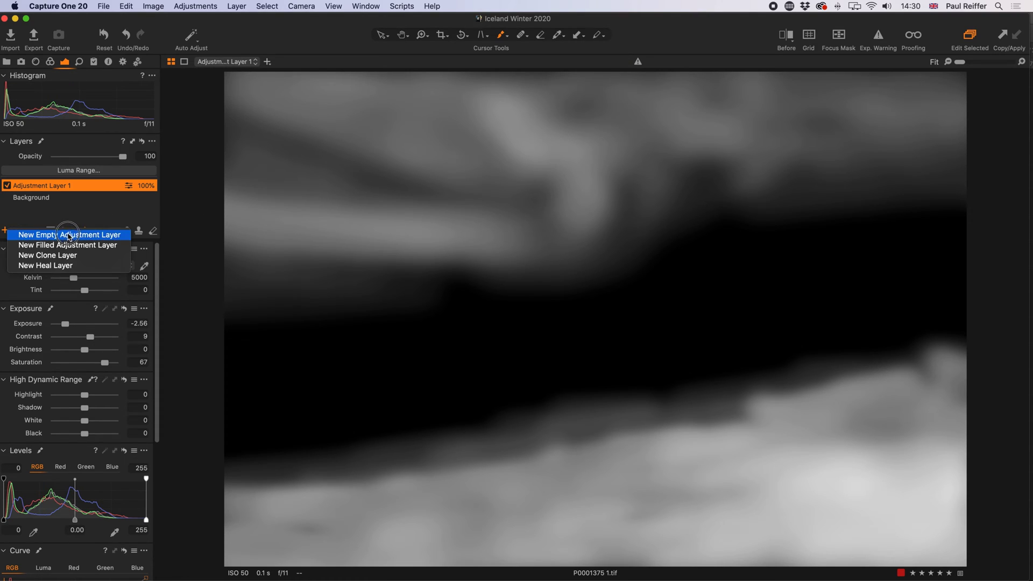
left_click(89, 236)
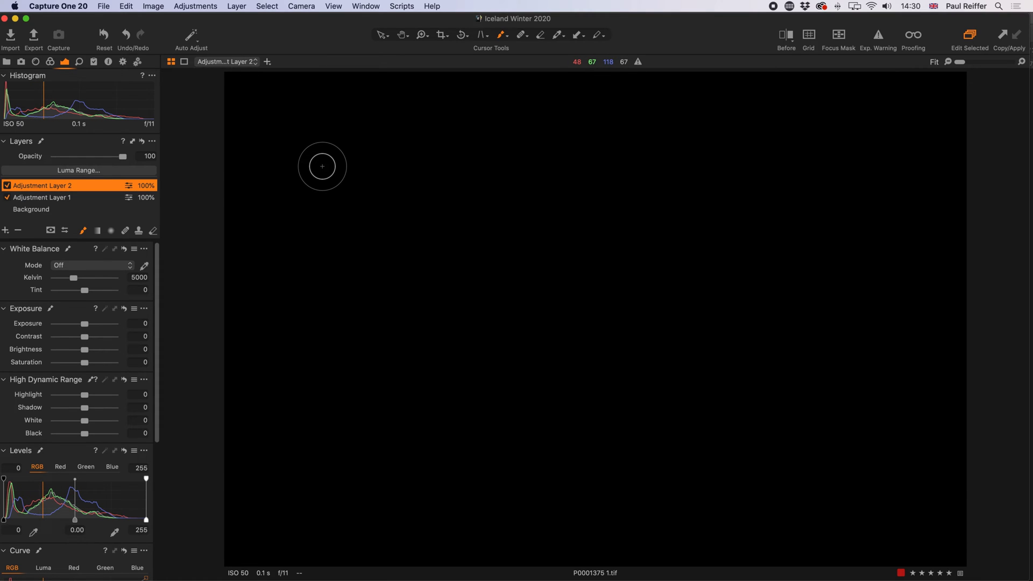
right_click(322, 166)
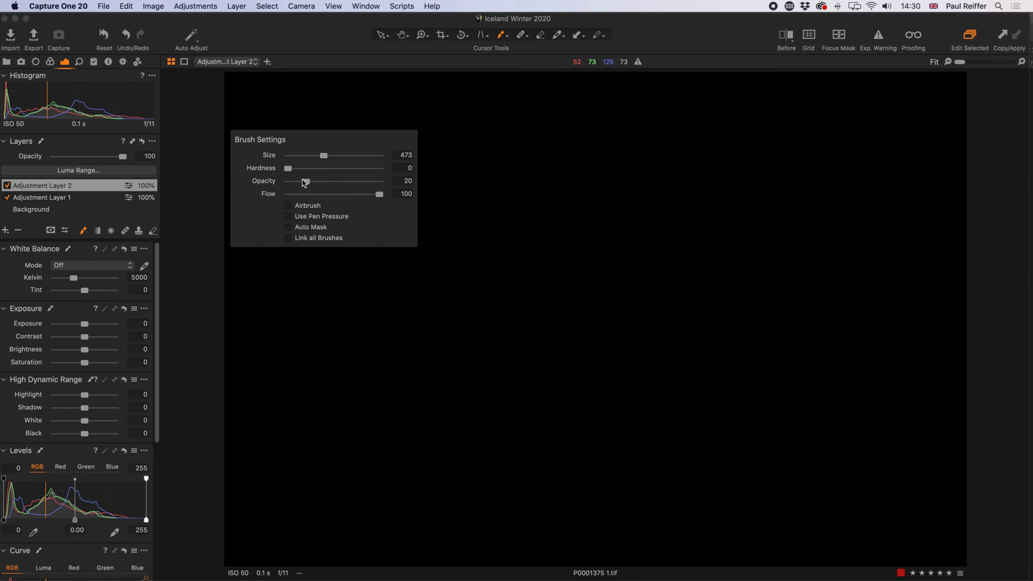
mouse_move(640, 116)
left_mouse_down()
mouse_move(581, 156)
mouse_move(676, 175)
mouse_move(634, 200)
left_mouse_up()
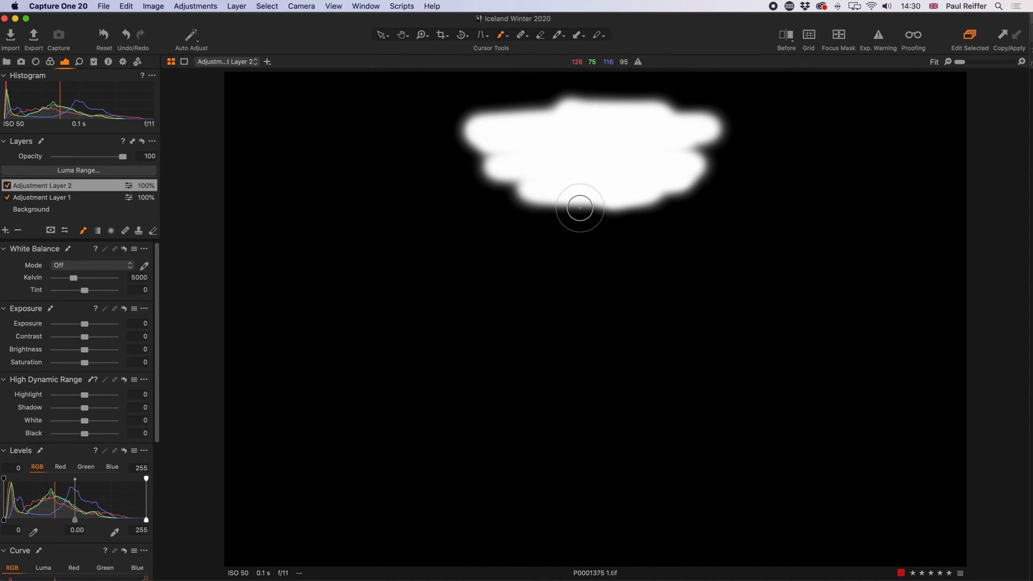
key("alt+m")
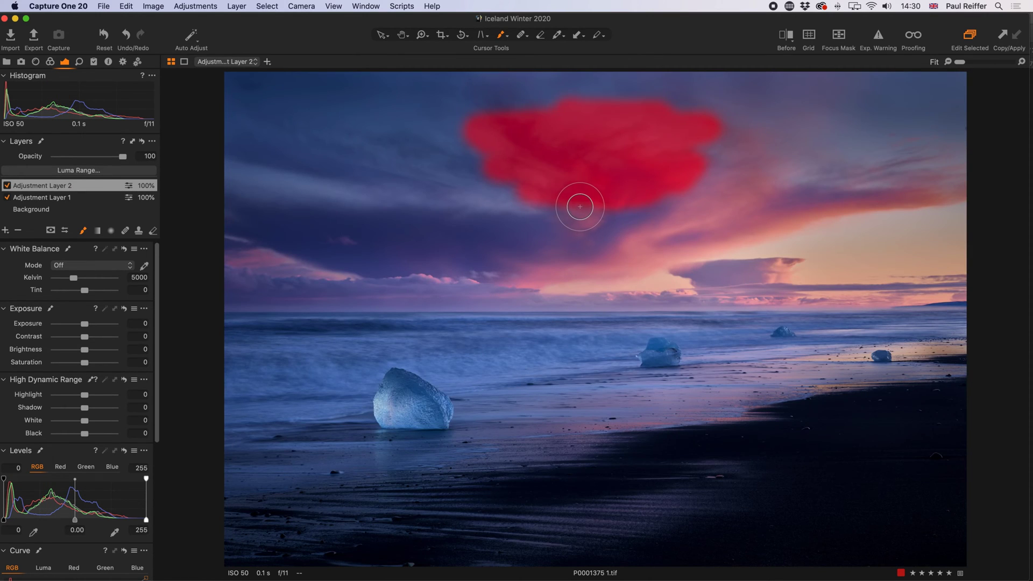
key("m")
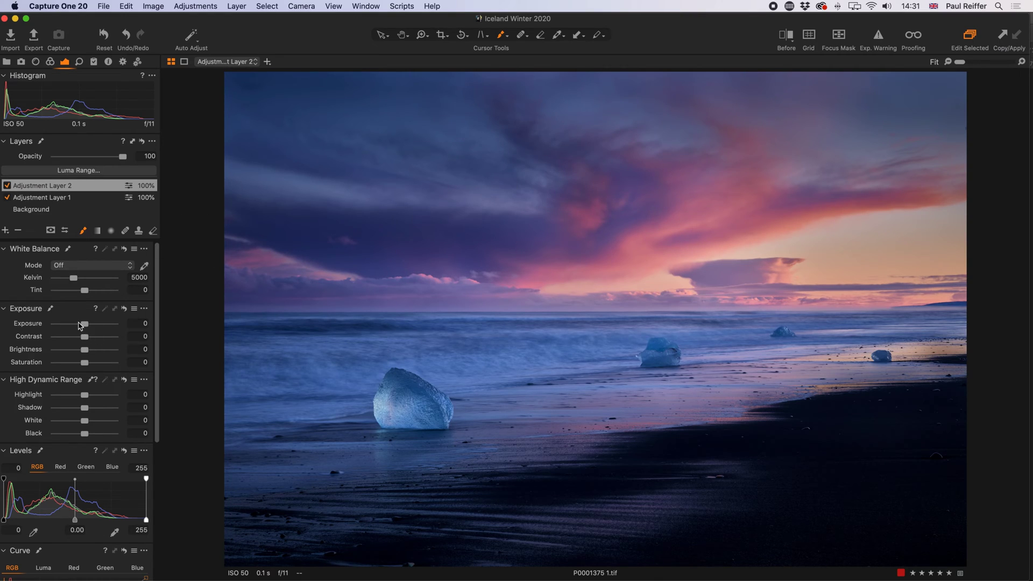
- Set Adjustment Layer 2's exposure to -1.98 and clear its painted mask
mouse_move(85, 325)
left_mouse_down()
mouse_move(58, 325)
mouse_move(70, 326)
left_mouse_up()
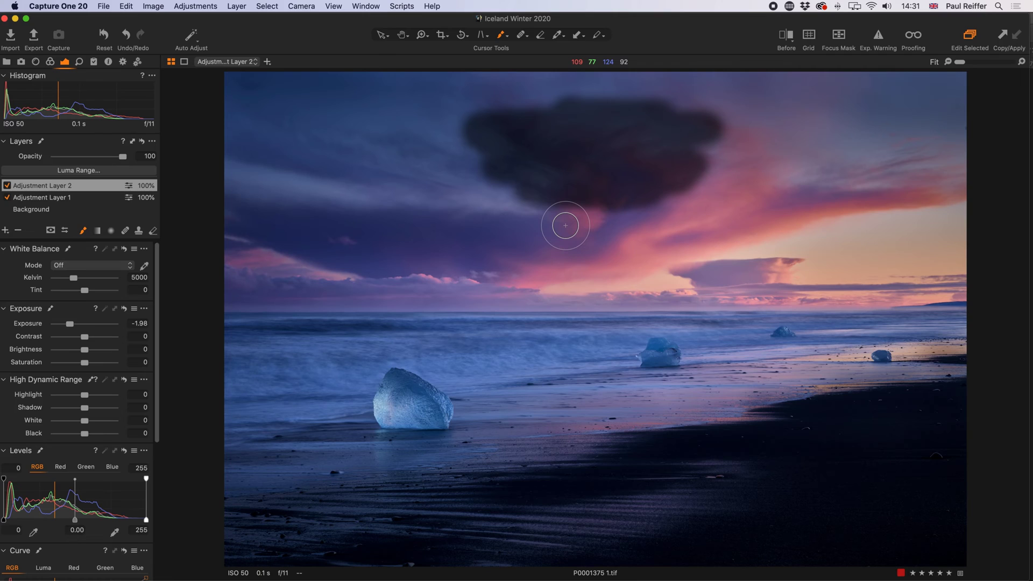
key("m")
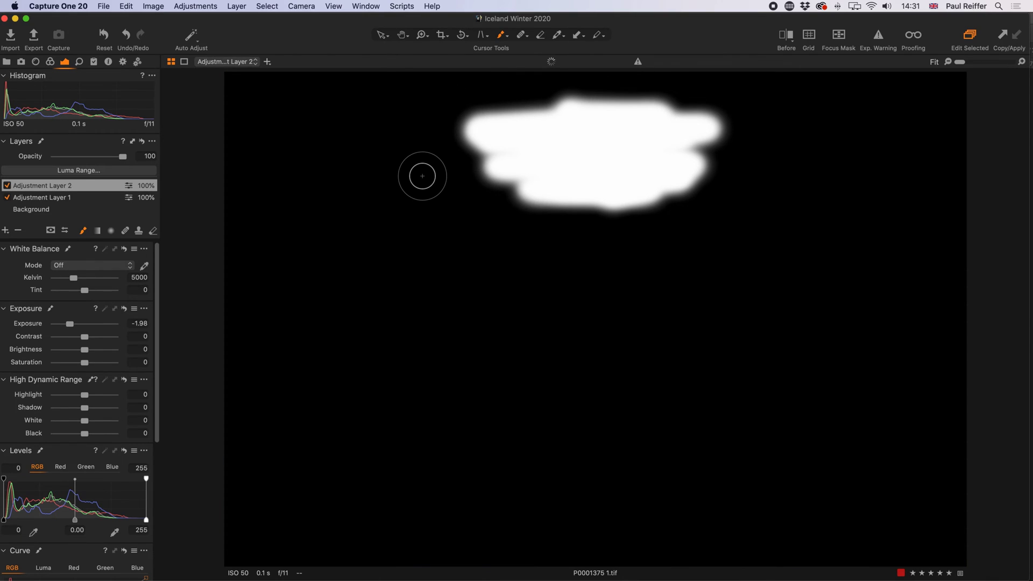
right_click(59, 190)
left_click(81, 194)
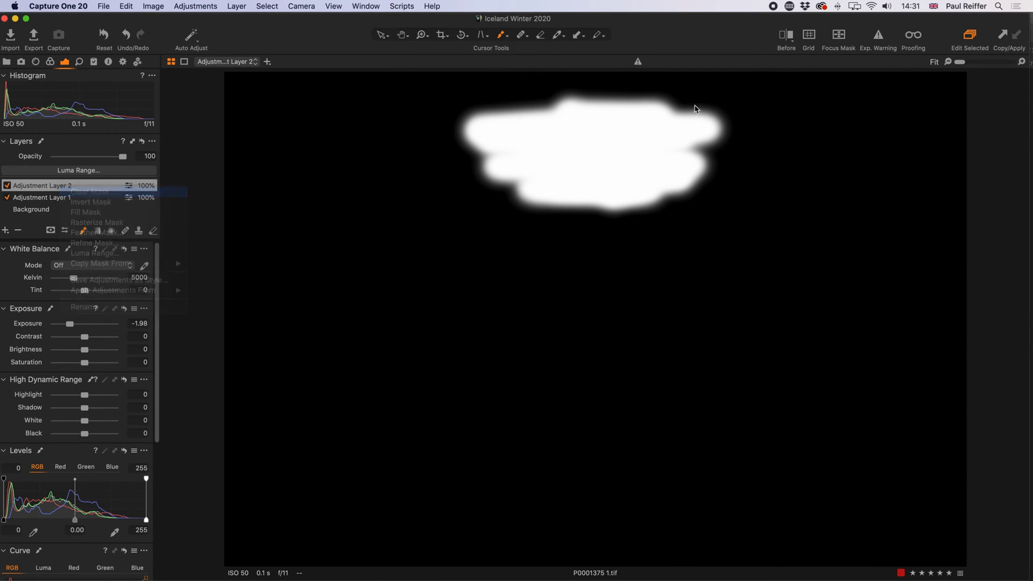
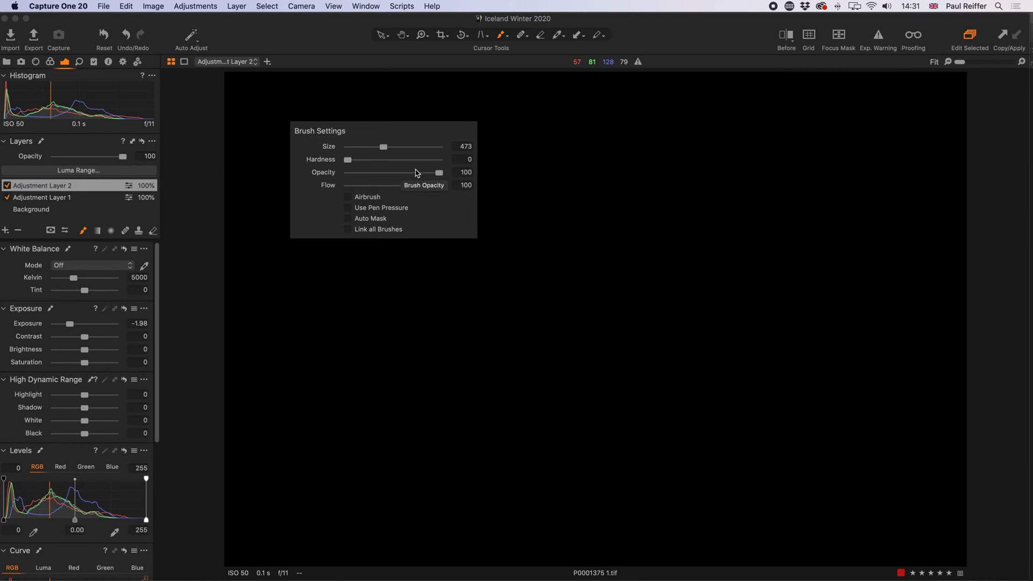
- Set the brush opacity to 10 and paint a faint mask over the upper left of the sky
left_click_drag(439, 174, 355, 173)
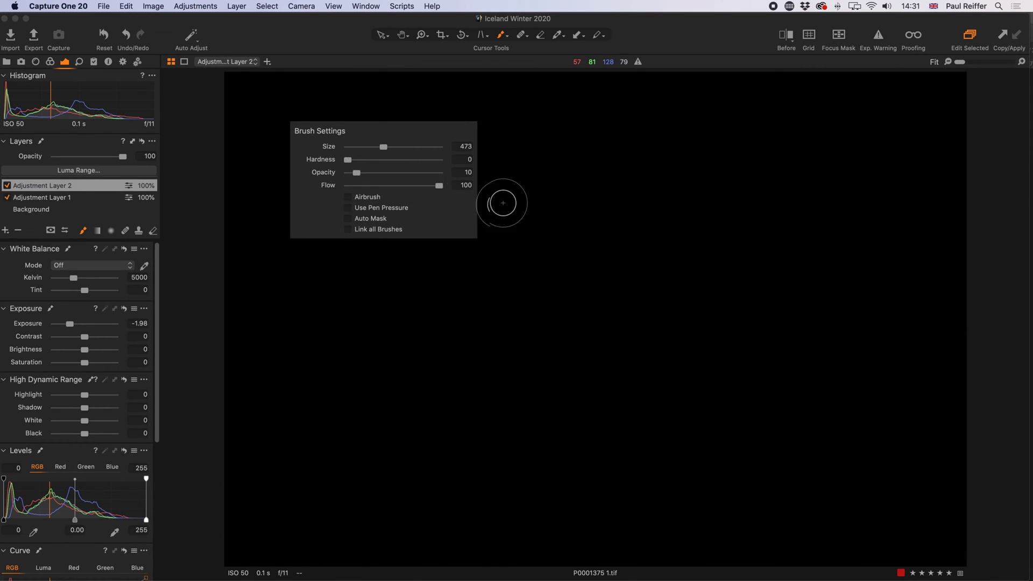
left_click_drag(323, 148, 468, 145)
mouse_move(617, 140)
left_mouse_down()
mouse_move(298, 147)
mouse_move(603, 149)
mouse_move(469, 171)
mouse_move(625, 180)
mouse_move(506, 159)
mouse_move(429, 121)
mouse_move(313, 143)
mouse_move(264, 174)
mouse_move(409, 196)
mouse_move(589, 203)
mouse_move(560, 216)
mouse_move(312, 228)
mouse_move(304, 181)
mouse_move(502, 168)
mouse_move(555, 108)
mouse_move(378, 163)
mouse_move(285, 207)
mouse_move(549, 196)
mouse_move(563, 210)
mouse_move(214, 216)
mouse_move(351, 254)
mouse_move(558, 232)
mouse_move(599, 239)
mouse_move(554, 171)
mouse_move(563, 104)
mouse_move(285, 123)
mouse_move(527, 151)
mouse_move(569, 237)
mouse_move(395, 245)
mouse_move(564, 221)
mouse_move(494, 221)
left_mouse_up()
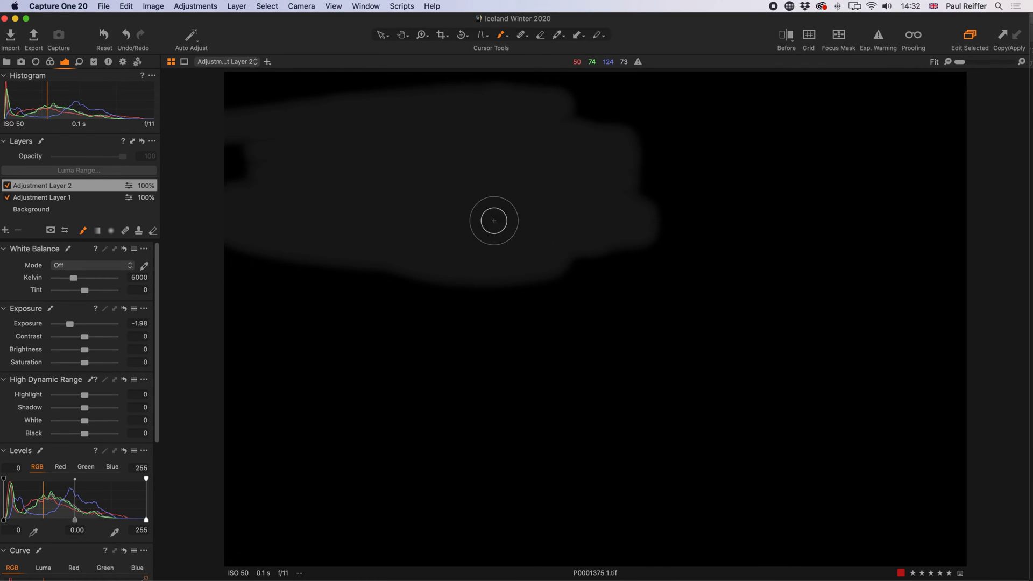
- Raise the brush opacity to 50 and paint a rounded mask patch in the right part of the sky
right_click(475, 214)
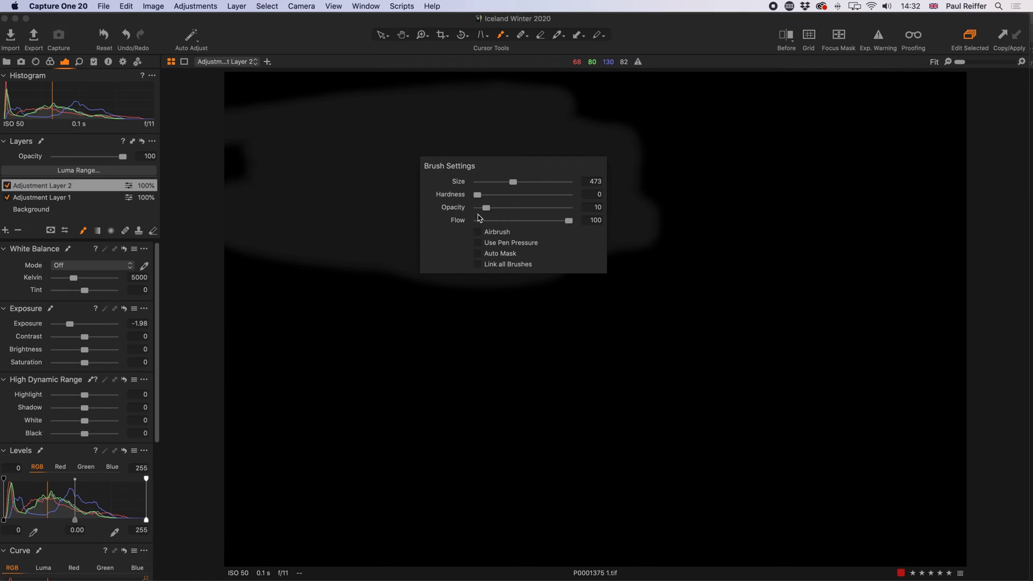
left_click_drag(487, 207, 509, 208)
mouse_move(766, 145)
left_mouse_down()
mouse_move(869, 158)
mouse_move(733, 180)
mouse_move(816, 208)
mouse_move(743, 215)
mouse_move(862, 192)
mouse_move(705, 228)
mouse_move(754, 242)
mouse_move(724, 228)
mouse_move(808, 166)
mouse_move(851, 178)
mouse_move(767, 141)
mouse_move(715, 210)
mouse_move(853, 207)
mouse_move(773, 127)
mouse_move(737, 200)
left_mouse_up()
left_click_drag(813, 163, 771, 182)
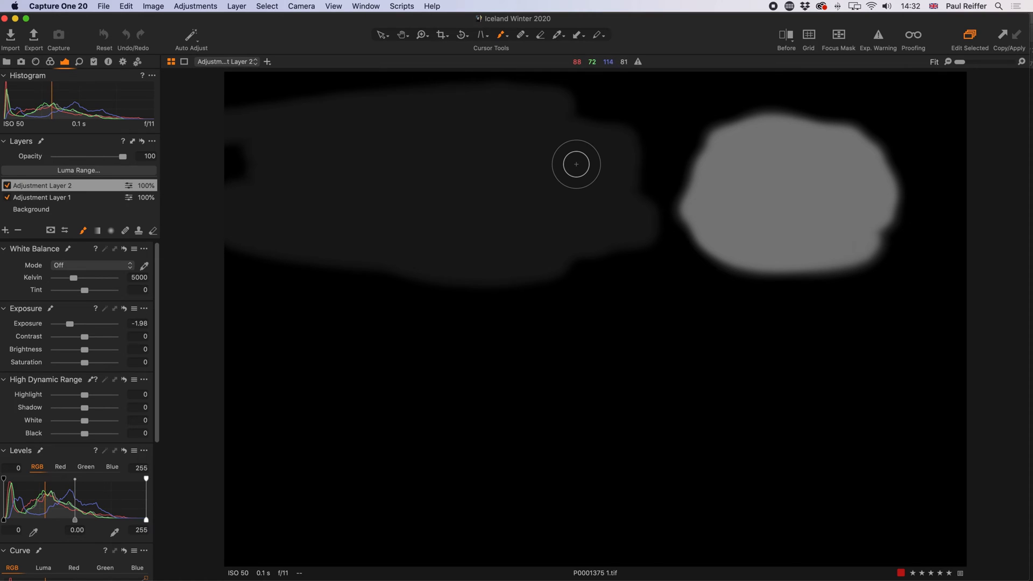
- Paint overlapping strokes at 50 opacity across the middle and left of the mask to build up its density
mouse_move(512, 161)
left_mouse_down()
mouse_move(792, 161)
mouse_move(483, 161)
mouse_move(737, 160)
mouse_move(553, 169)
mouse_move(800, 184)
mouse_move(454, 200)
mouse_move(785, 244)
mouse_move(552, 263)
mouse_move(527, 289)
mouse_move(580, 293)
mouse_move(601, 301)
mouse_move(551, 307)
mouse_move(661, 332)
mouse_move(745, 333)
mouse_move(641, 304)
left_mouse_up()
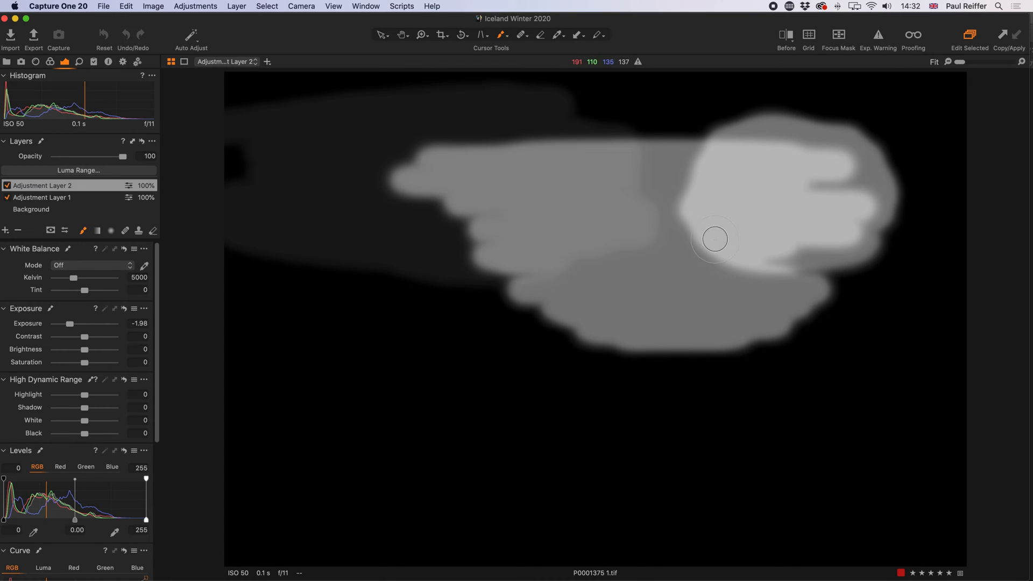
mouse_move(408, 142)
left_mouse_down()
mouse_move(360, 197)
mouse_move(270, 230)
mouse_move(485, 314)
mouse_move(558, 329)
mouse_move(455, 323)
left_mouse_up()
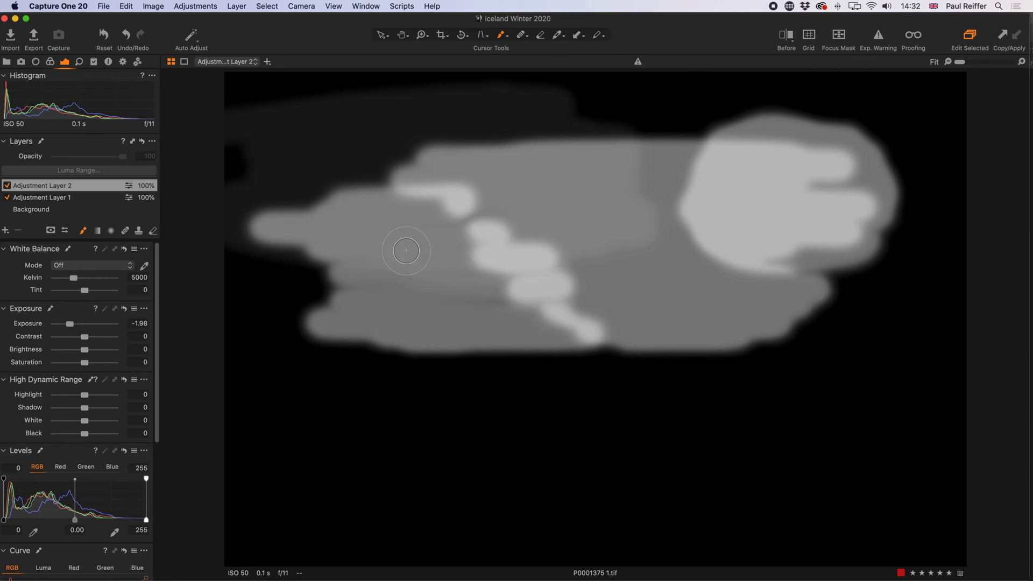
mouse_move(358, 241)
left_mouse_down()
mouse_move(381, 235)
mouse_move(350, 227)
mouse_move(321, 237)
mouse_move(306, 263)
mouse_move(376, 291)
mouse_move(447, 266)
mouse_move(387, 250)
left_mouse_up()
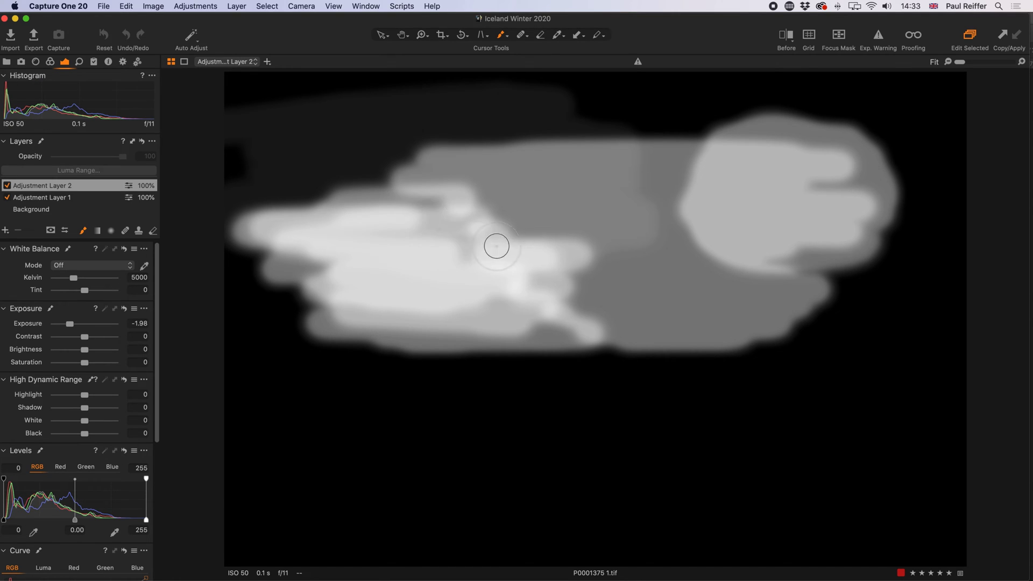
mouse_move(539, 290)
left_mouse_down()
mouse_move(396, 199)
mouse_move(293, 199)
mouse_move(481, 216)
mouse_move(508, 262)
left_mouse_up()
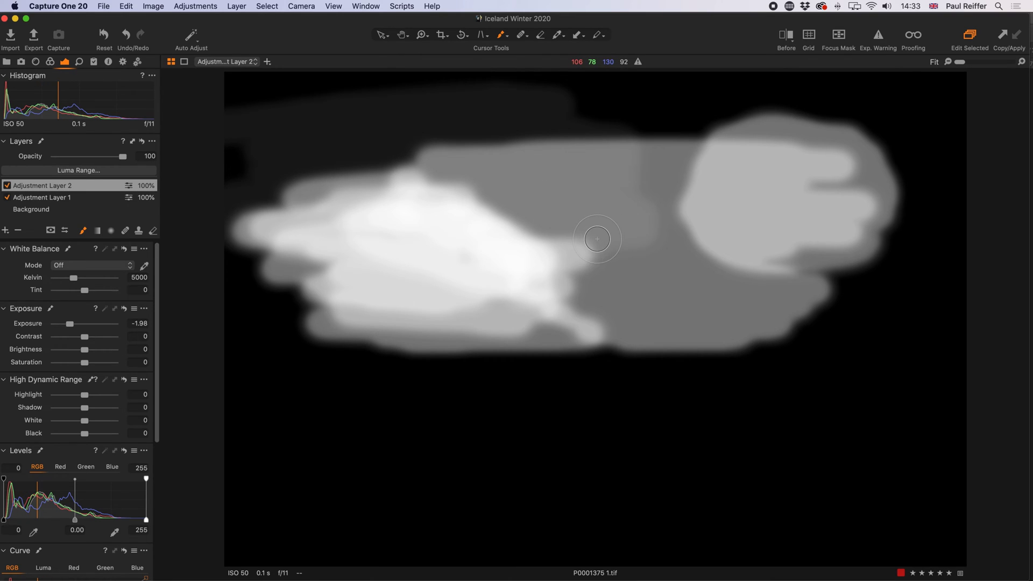
- Clear the painted mask of Adjustment Layer 2
right_click(527, 188)
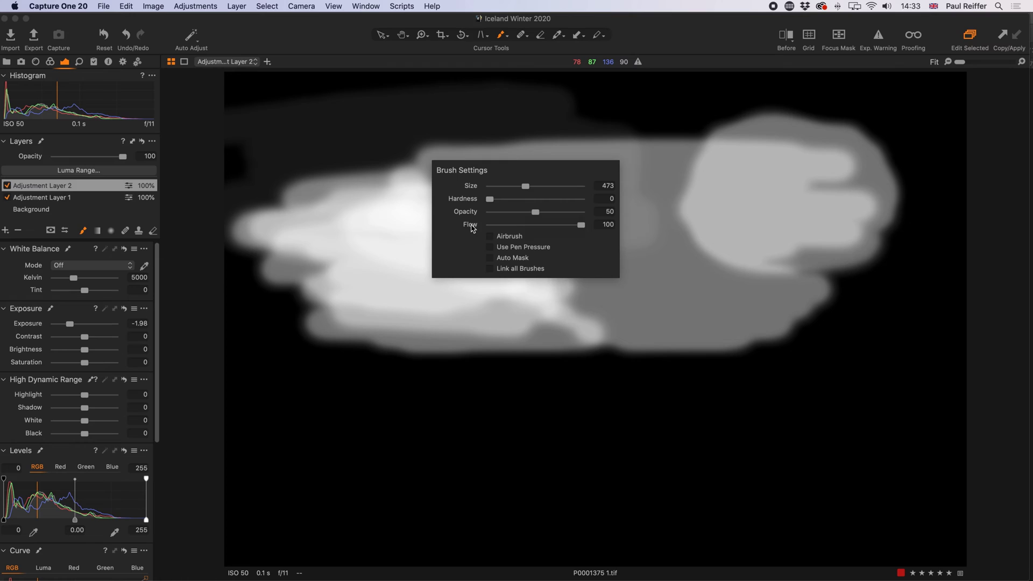
right_click(71, 185)
left_click(583, 178)
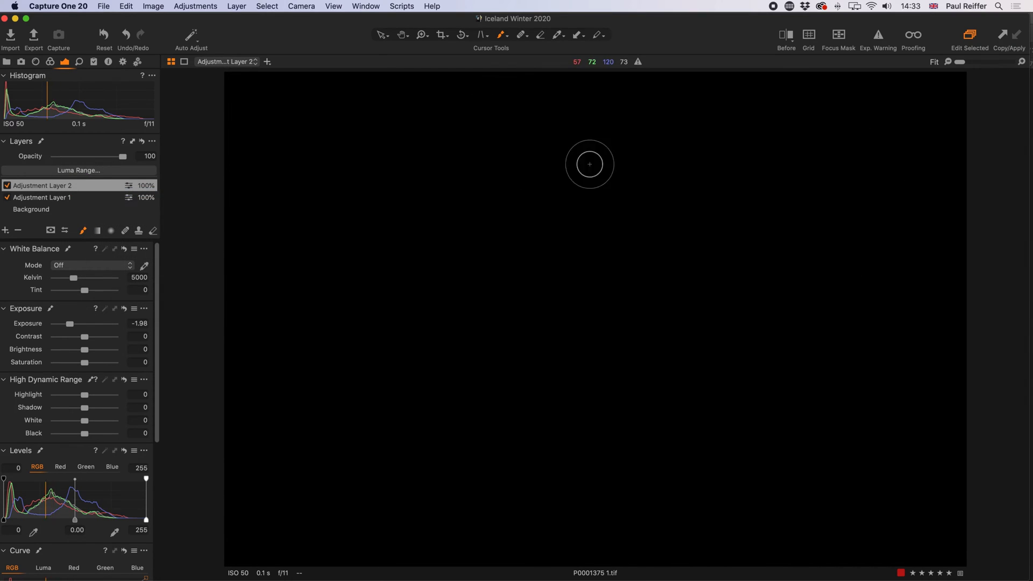
- Paint a single-stroke mask patch over the upper left of the photo and a second patch beside it with two overlapping strokes at 50 opacity
right_click(427, 165)
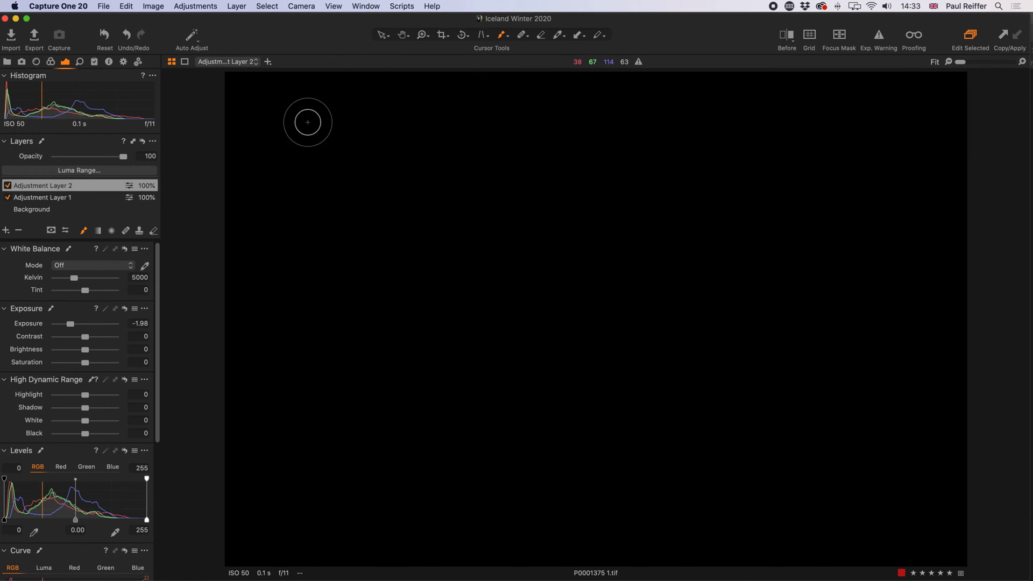
mouse_move(263, 115)
left_mouse_down()
mouse_move(423, 118)
mouse_move(299, 130)
mouse_move(365, 150)
mouse_move(247, 178)
mouse_move(412, 192)
mouse_move(251, 215)
mouse_move(314, 224)
mouse_move(271, 130)
mouse_move(363, 160)
mouse_move(371, 218)
mouse_move(259, 212)
mouse_move(410, 148)
mouse_move(439, 154)
mouse_move(427, 117)
mouse_move(447, 131)
mouse_move(457, 238)
mouse_move(353, 216)
mouse_move(247, 227)
mouse_move(407, 237)
mouse_move(403, 228)
mouse_move(427, 225)
mouse_move(260, 184)
mouse_move(254, 104)
mouse_move(264, 194)
left_mouse_up()
mouse_move(392, 176)
left_mouse_down()
mouse_move(274, 200)
mouse_move(285, 151)
mouse_move(393, 142)
left_mouse_up()
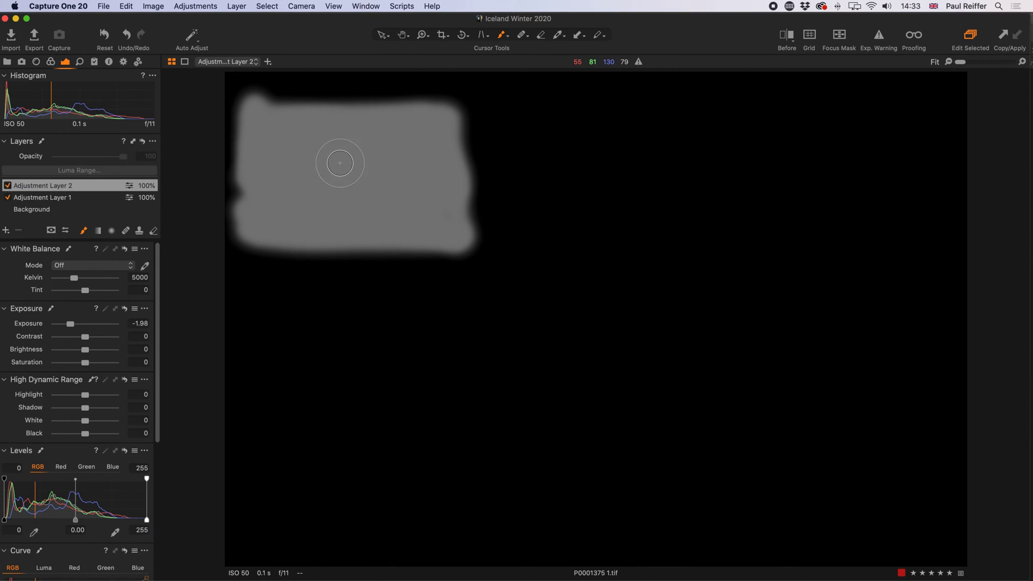
mouse_move(699, 125)
left_mouse_down()
mouse_move(551, 123)
mouse_move(559, 240)
mouse_move(739, 235)
mouse_move(762, 178)
mouse_move(747, 130)
mouse_move(588, 128)
mouse_move(736, 126)
mouse_move(689, 154)
mouse_move(703, 160)
mouse_move(697, 167)
mouse_move(639, 168)
mouse_move(755, 233)
mouse_move(757, 215)
mouse_move(720, 191)
mouse_move(744, 185)
mouse_move(564, 198)
mouse_move(567, 191)
mouse_move(613, 201)
mouse_move(542, 224)
mouse_move(697, 216)
mouse_move(739, 198)
mouse_move(734, 140)
mouse_move(603, 128)
left_mouse_up()
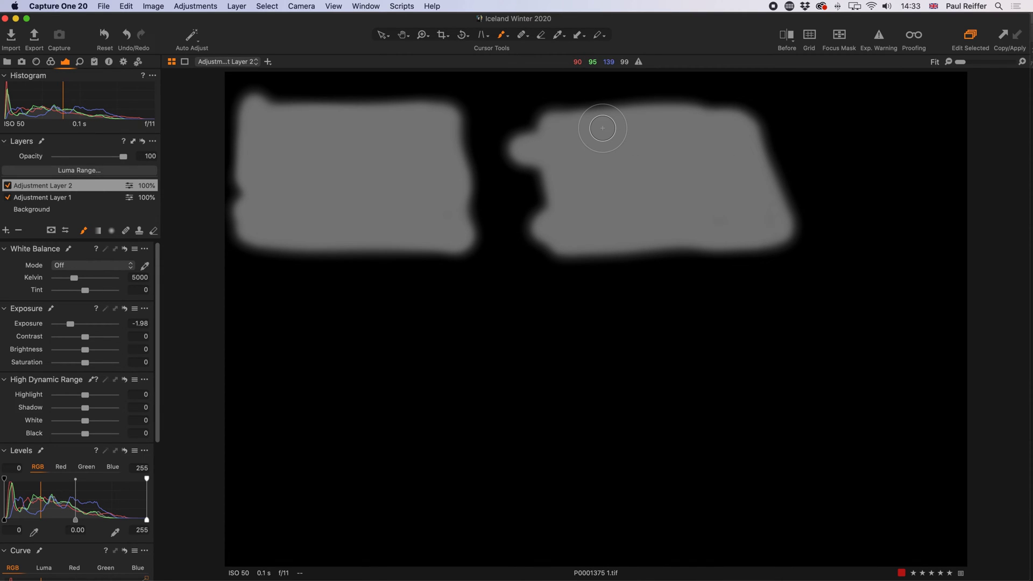
mouse_move(538, 118)
left_mouse_down()
mouse_move(543, 235)
mouse_move(549, 125)
mouse_move(750, 119)
mouse_move(550, 143)
mouse_move(553, 247)
mouse_move(761, 239)
mouse_move(778, 220)
mouse_move(746, 138)
mouse_move(578, 149)
mouse_move(572, 140)
mouse_move(607, 164)
mouse_move(588, 226)
mouse_move(696, 158)
mouse_move(602, 153)
mouse_move(707, 170)
mouse_move(699, 161)
mouse_move(733, 188)
mouse_move(704, 203)
mouse_move(743, 215)
mouse_move(640, 227)
mouse_move(707, 216)
mouse_move(626, 171)
mouse_move(597, 172)
mouse_move(566, 212)
left_mouse_up()
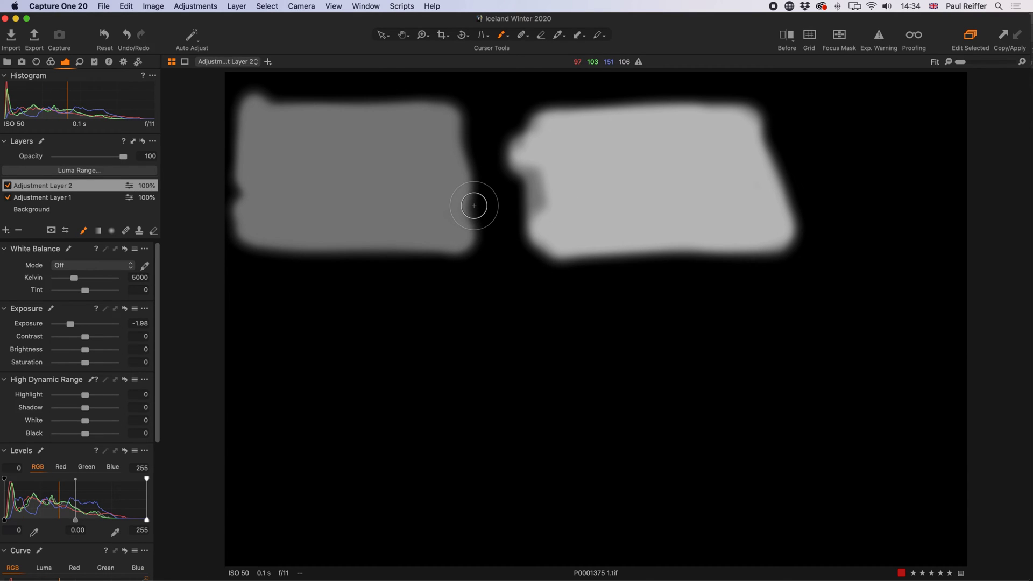
- Set the brush opacity to 100 and flow to 50, and paint a long horizontal mask stripe across the middle with two passes
right_click(496, 204)
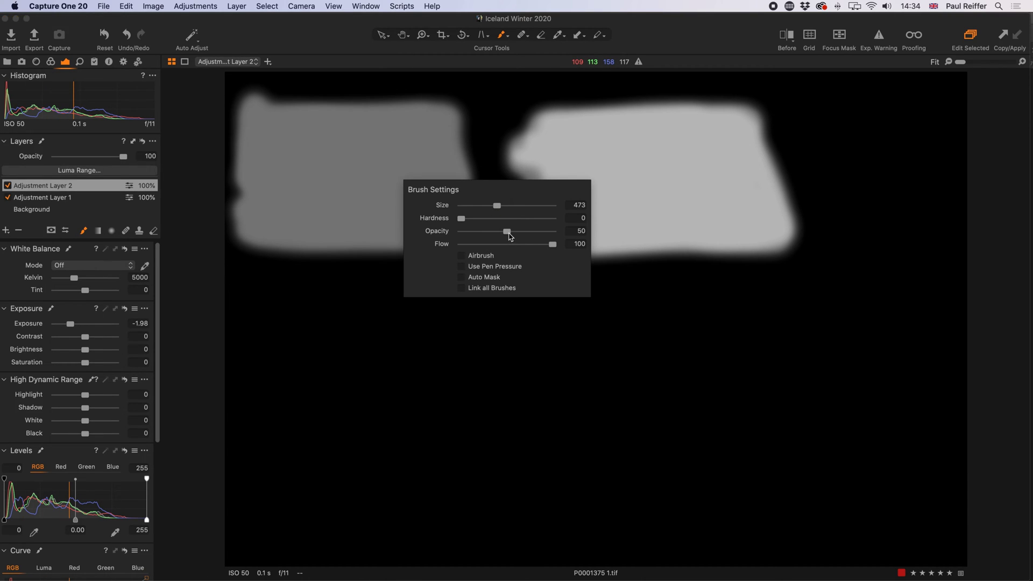
mouse_move(507, 231)
left_mouse_down()
mouse_move(580, 237)
mouse_move(507, 244)
left_mouse_up()
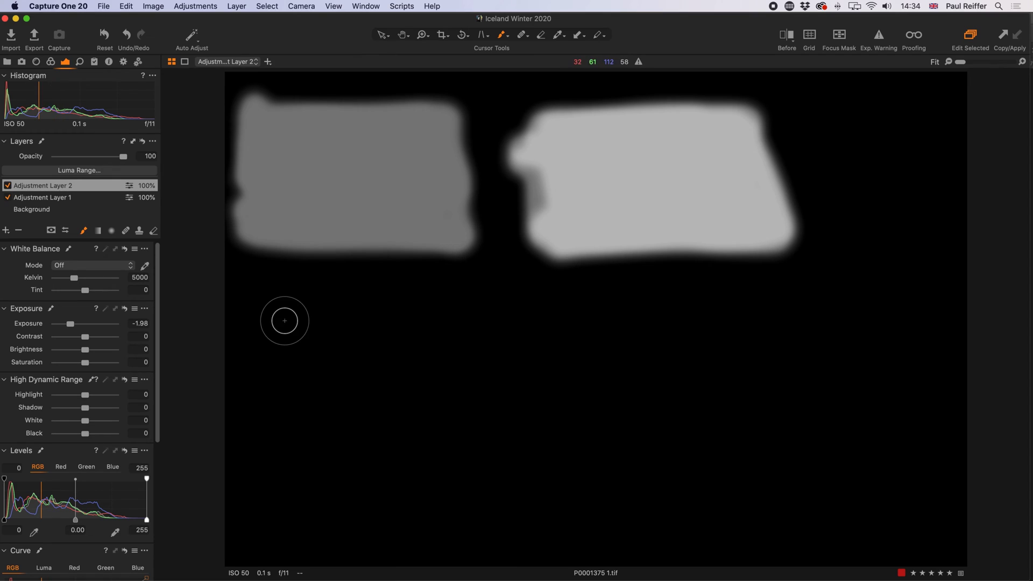
left_click_drag(253, 318, 733, 325)
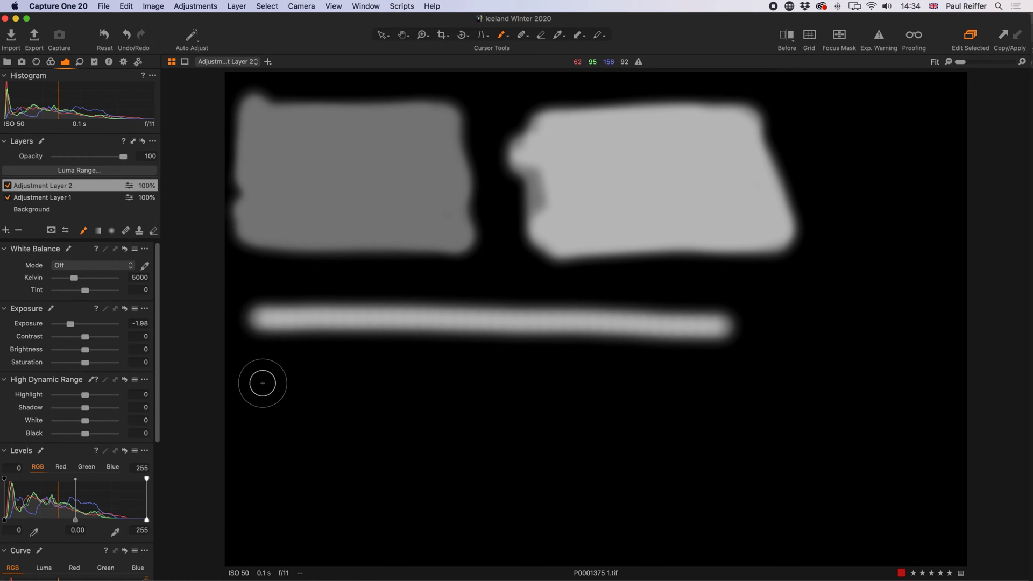
left_click_drag(268, 316, 731, 326)
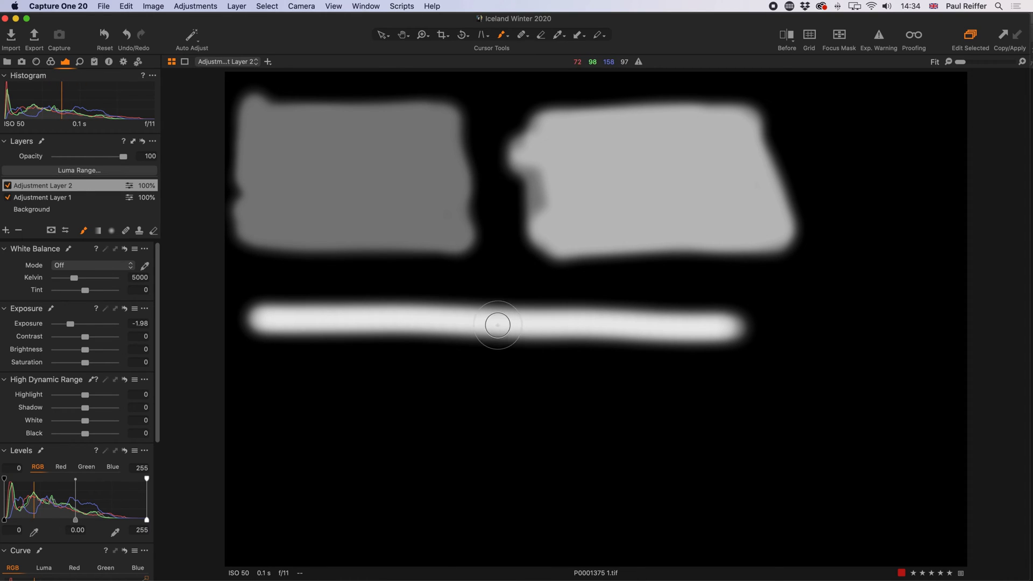
- Paint a shorter stripe below the long one with repeated back-and-forth passes to build the mask to full white
right_click(478, 323)
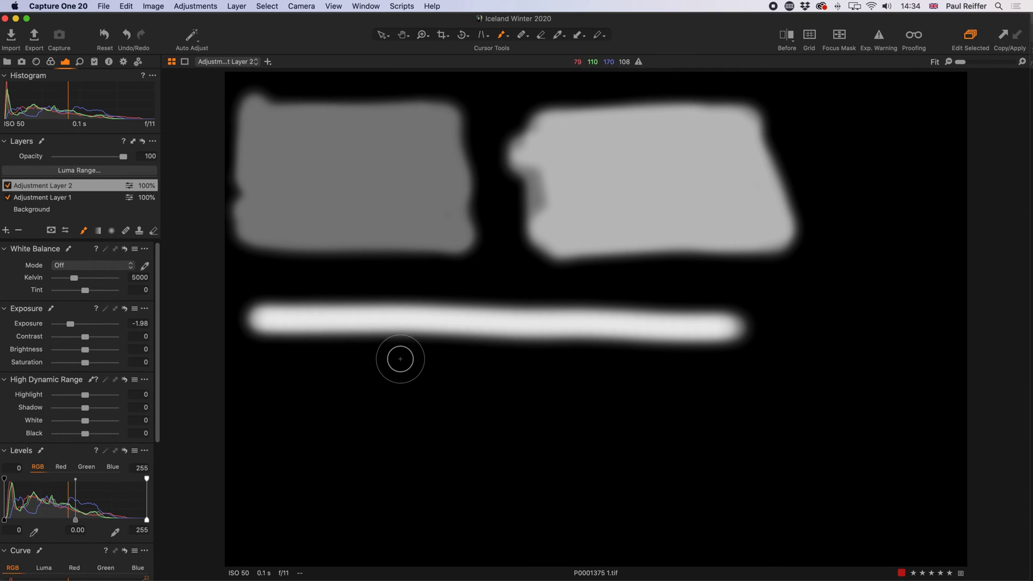
left_click_drag(272, 386, 449, 379)
mouse_move(286, 386)
left_mouse_down()
mouse_move(465, 382)
mouse_move(299, 387)
mouse_move(443, 387)
mouse_move(372, 384)
left_mouse_up()
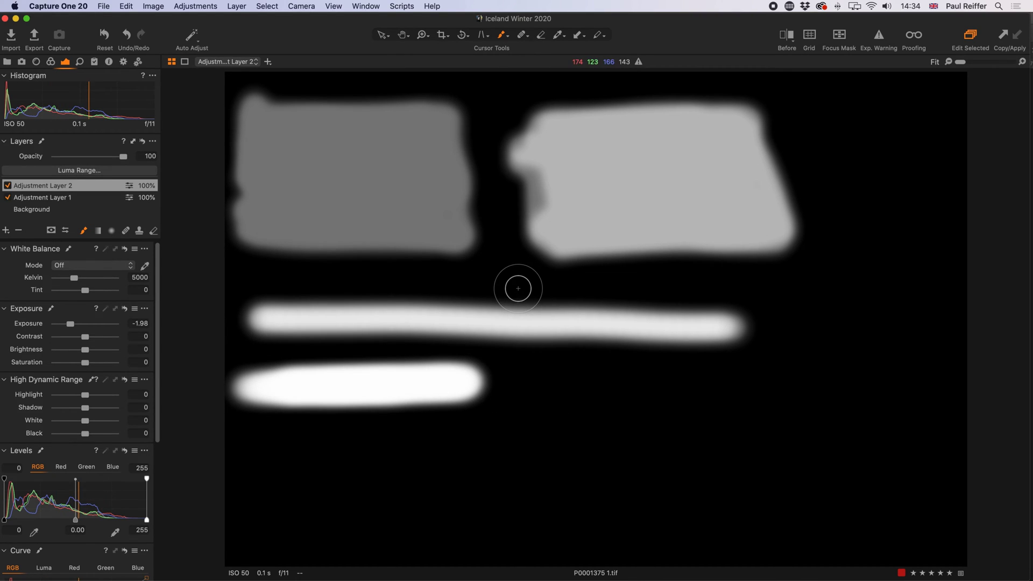
- Set brush opacity and flow both to 50 and paint a horizontal band in the lower right with several passes in one stroke
right_click(518, 290)
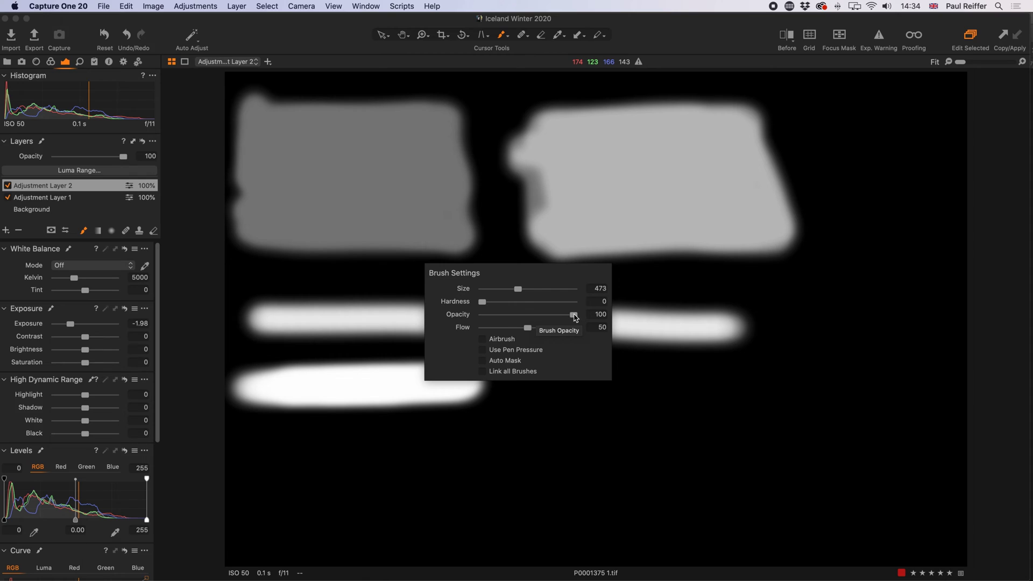
left_click_drag(573, 317, 569, 315)
left_click_drag(550, 315, 531, 315)
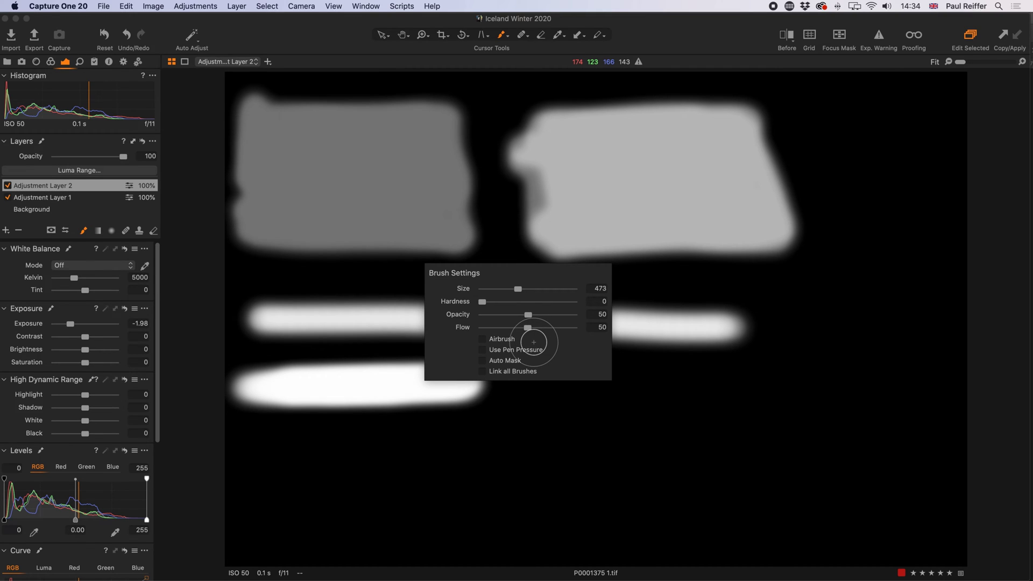
left_click_drag(535, 398, 838, 398)
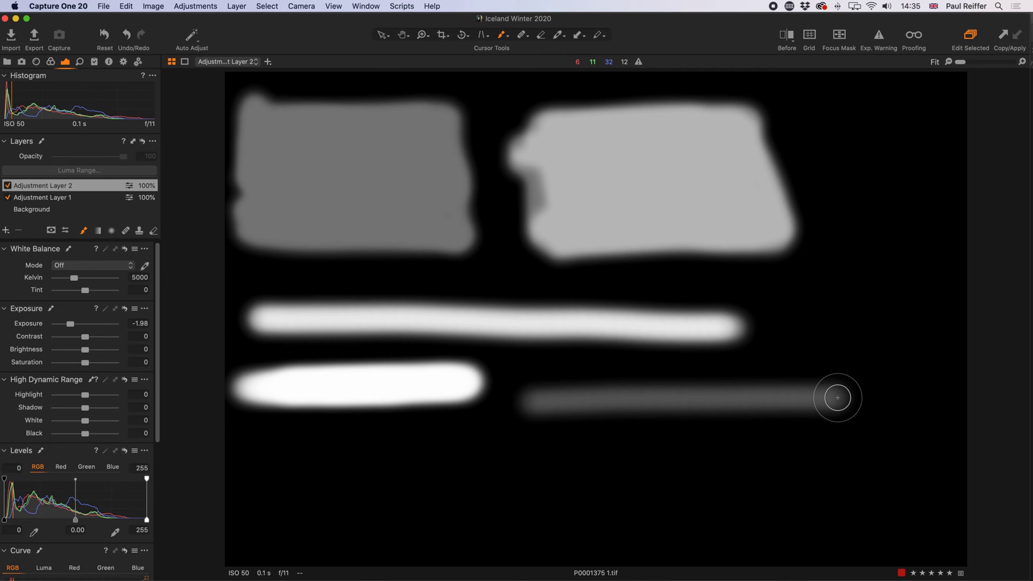
left_click_drag(838, 398, 535, 402)
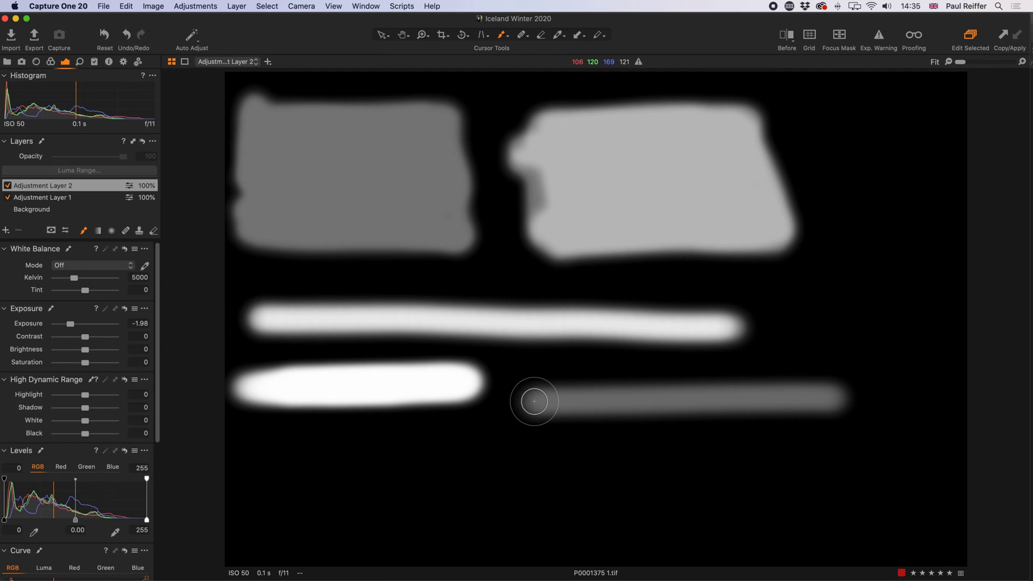
mouse_move(535, 402)
left_mouse_down()
mouse_move(837, 400)
mouse_move(521, 405)
mouse_move(863, 400)
mouse_move(529, 398)
mouse_move(848, 399)
mouse_move(632, 395)
mouse_move(829, 393)
left_mouse_up()
- Paint a second continuous stroke over the lower-right band to increase its mask density
right_click(637, 346)
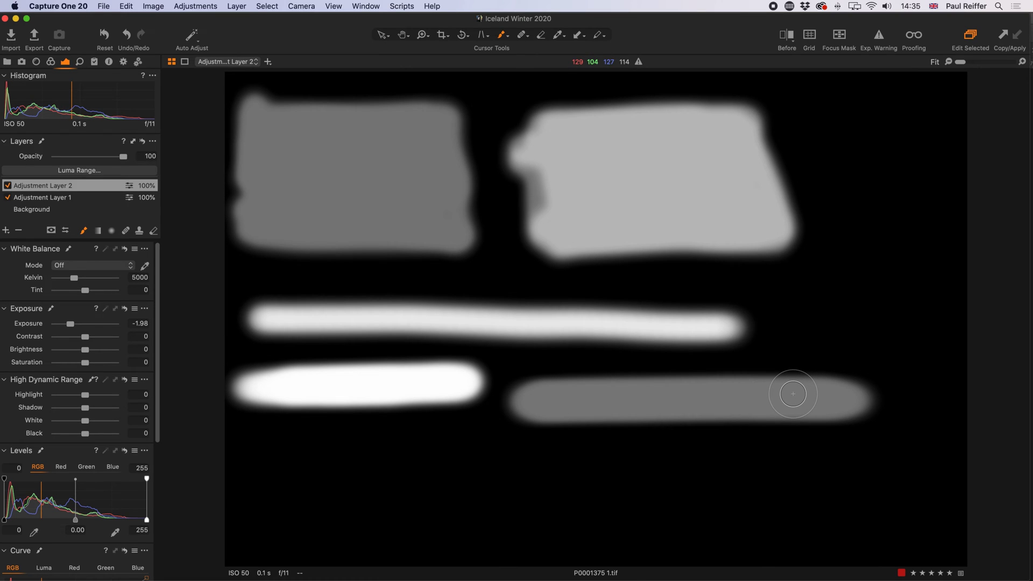
mouse_move(532, 402)
left_mouse_down()
mouse_move(838, 399)
mouse_move(524, 399)
mouse_move(862, 399)
mouse_move(532, 399)
left_mouse_up()
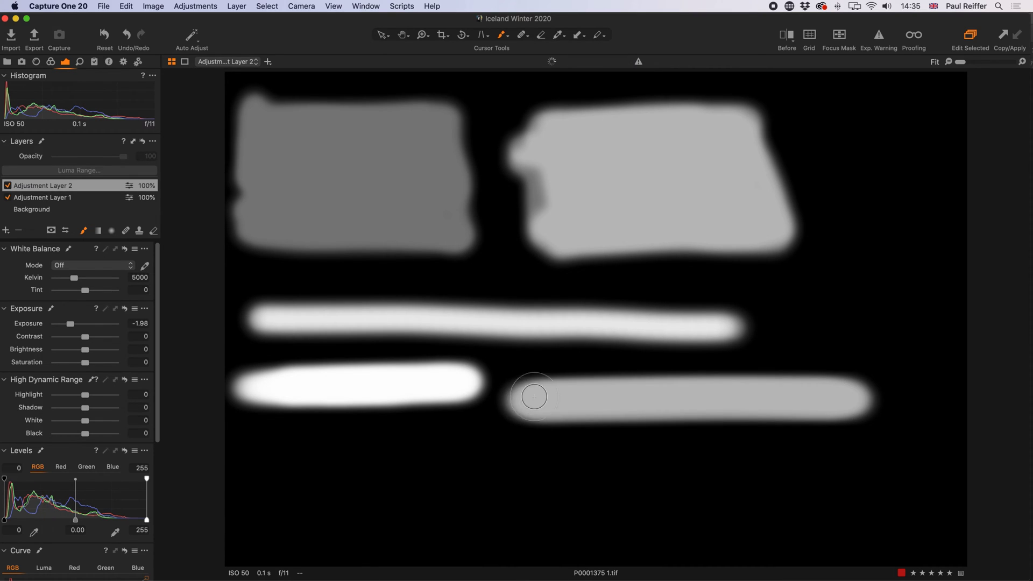
right_click(550, 287)
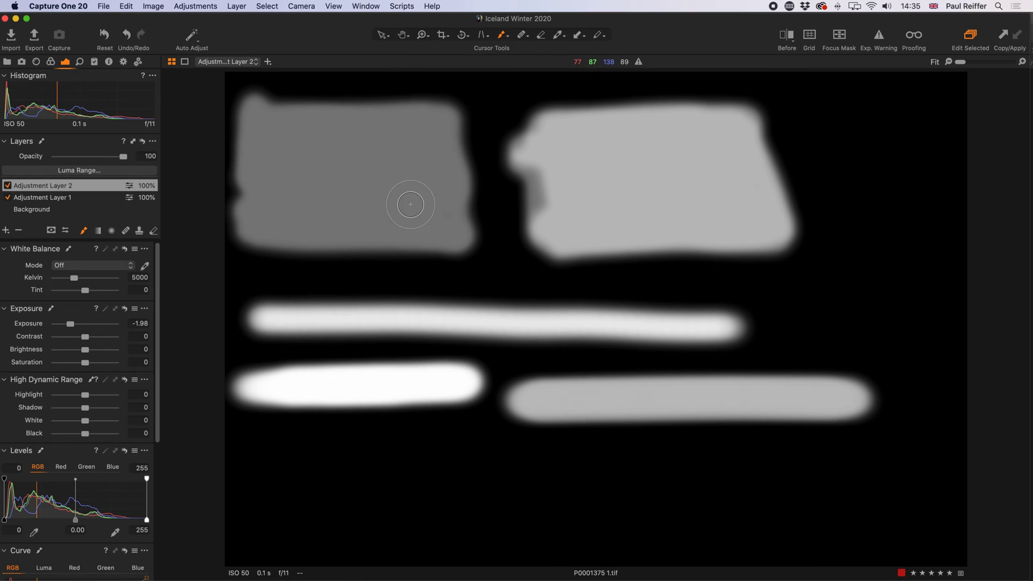
- Clear Adjustment Layer 2's mask, keeping the brush at 100 opacity and setting its flow to 20
right_click(82, 186)
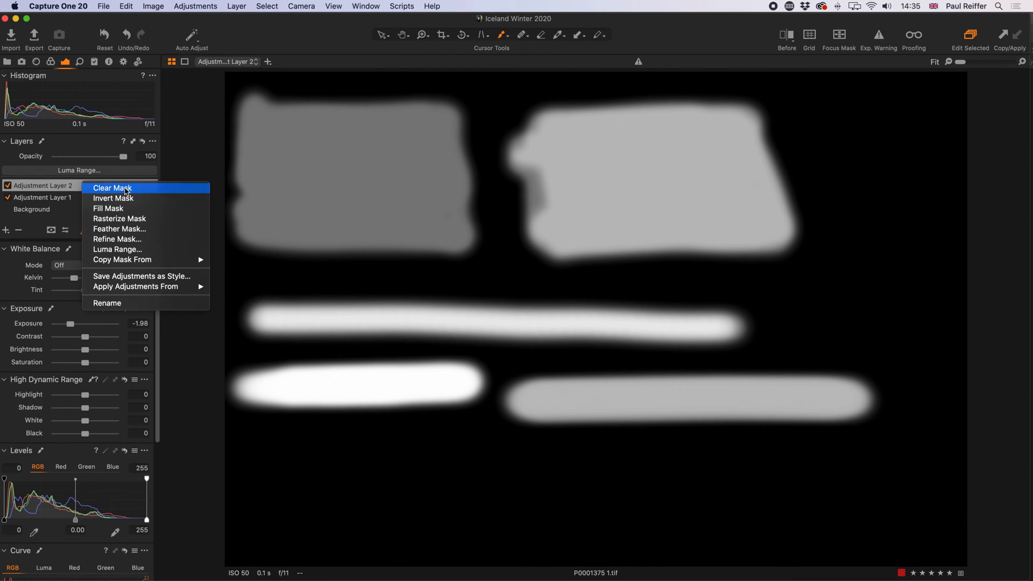
left_click(126, 189)
right_click(482, 197)
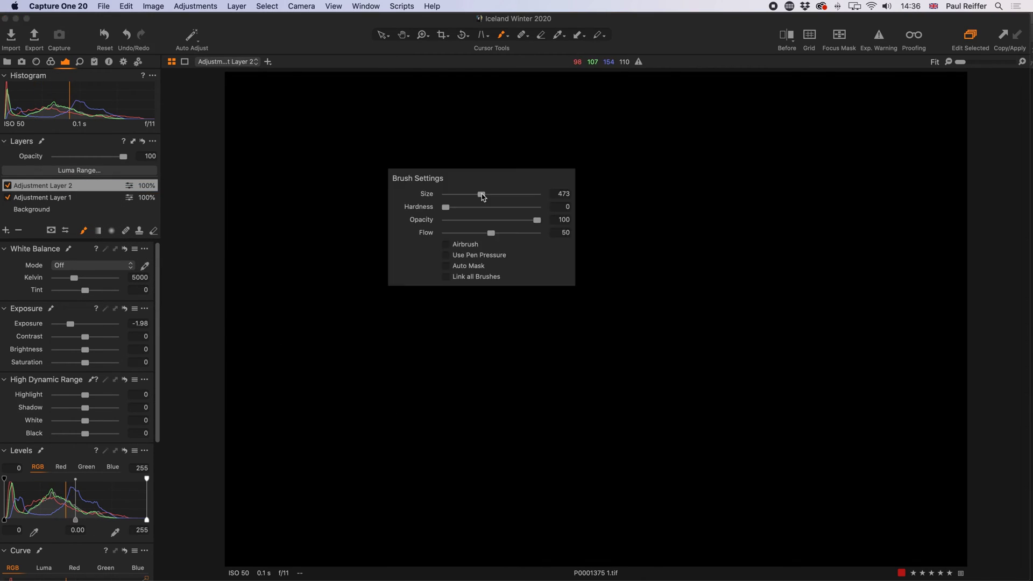
left_click_drag(491, 233, 465, 233)
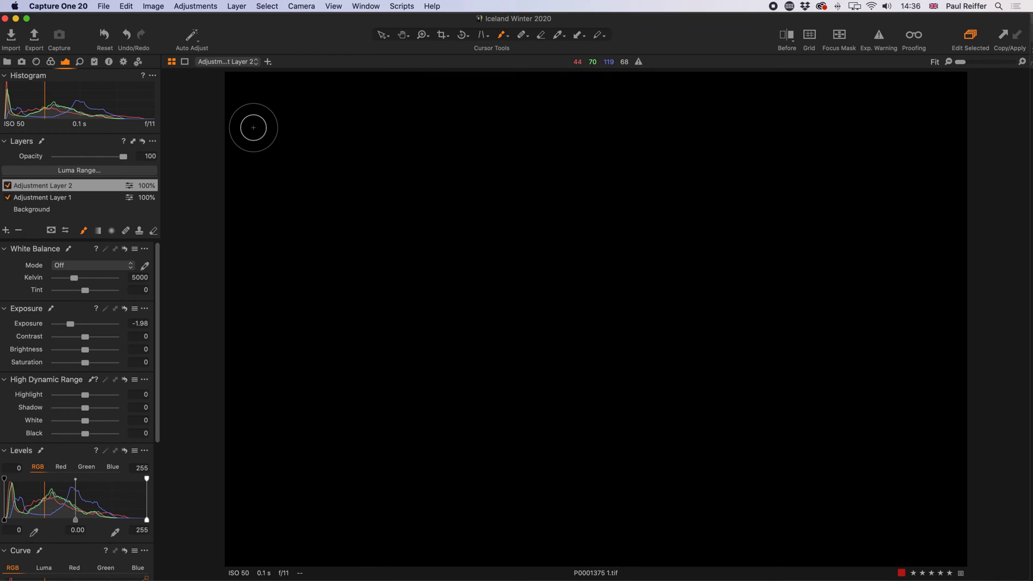
- Paint five horizontal mask stripes down the image at 20 flow, giving each more back-and-forth passes than the one above
left_click_drag(253, 127, 833, 120)
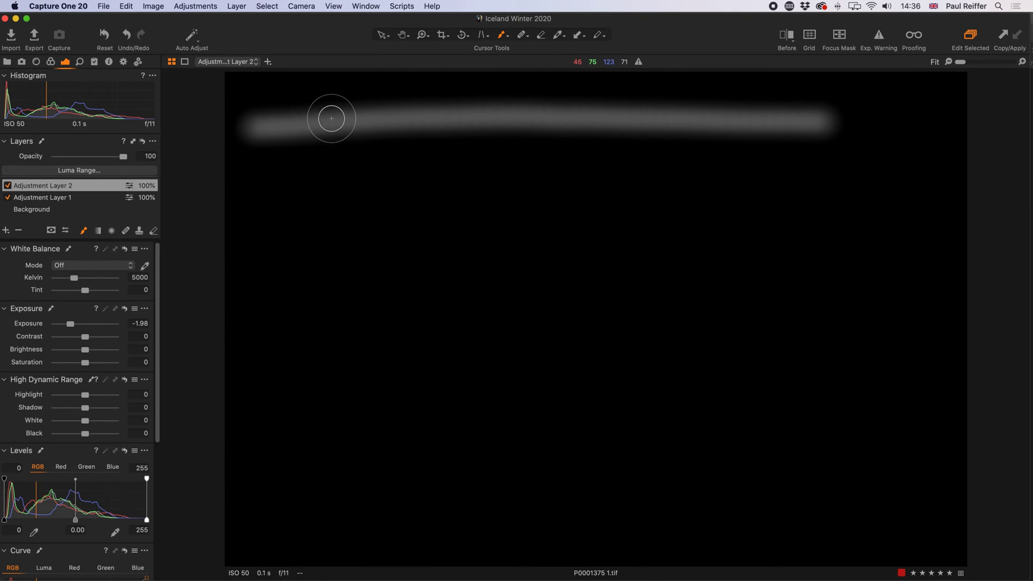
mouse_move(253, 180)
left_mouse_down()
mouse_move(823, 181)
mouse_move(248, 183)
left_mouse_up()
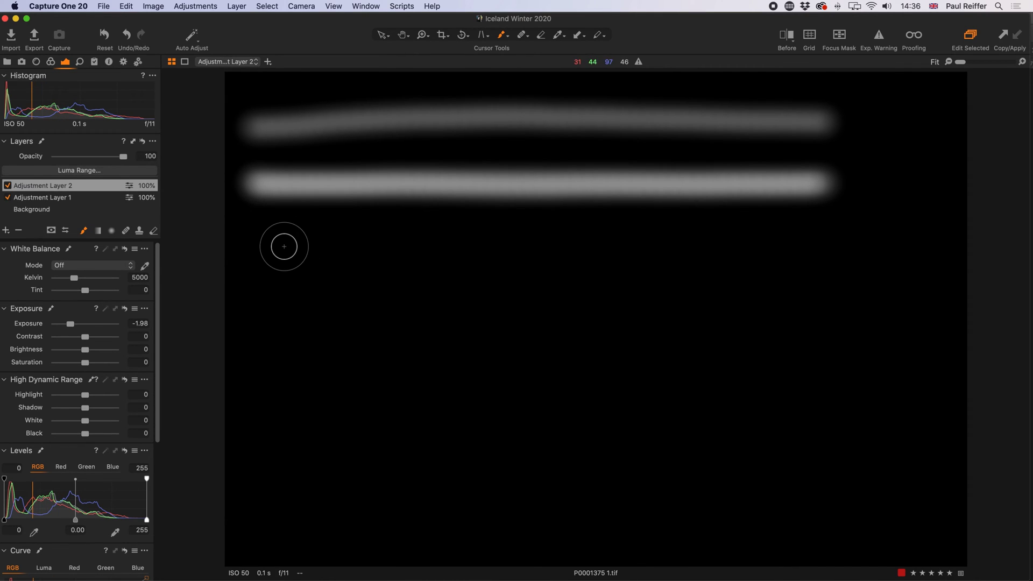
mouse_move(251, 247)
left_mouse_down()
mouse_move(740, 247)
mouse_move(559, 258)
mouse_move(233, 250)
mouse_move(834, 254)
left_mouse_up()
mouse_move(253, 325)
left_mouse_down()
mouse_move(823, 332)
mouse_move(251, 325)
left_mouse_up()
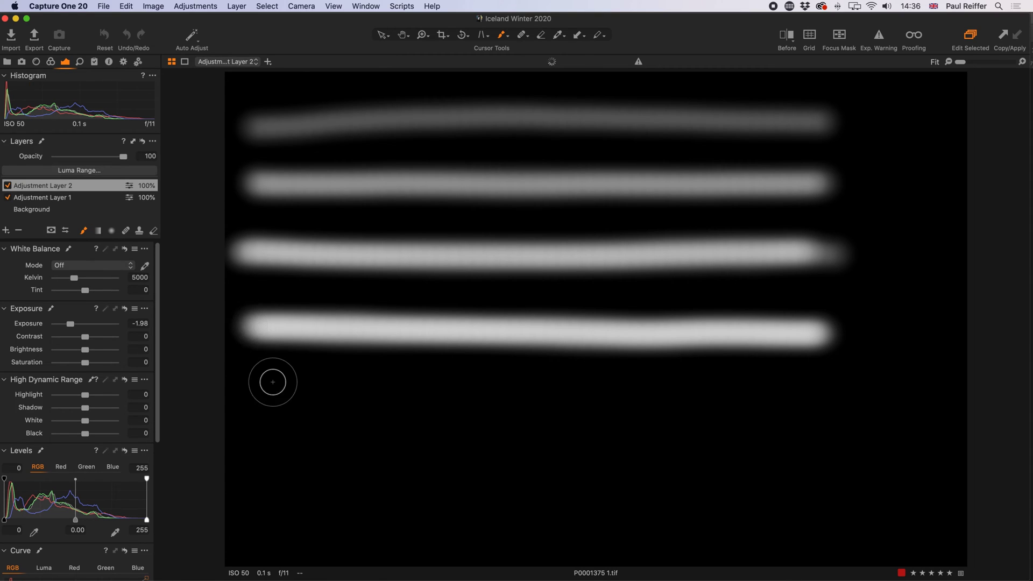
mouse_move(253, 396)
left_mouse_down()
mouse_move(777, 397)
mouse_move(233, 396)
mouse_move(807, 399)
mouse_move(229, 390)
mouse_move(818, 395)
left_mouse_up()
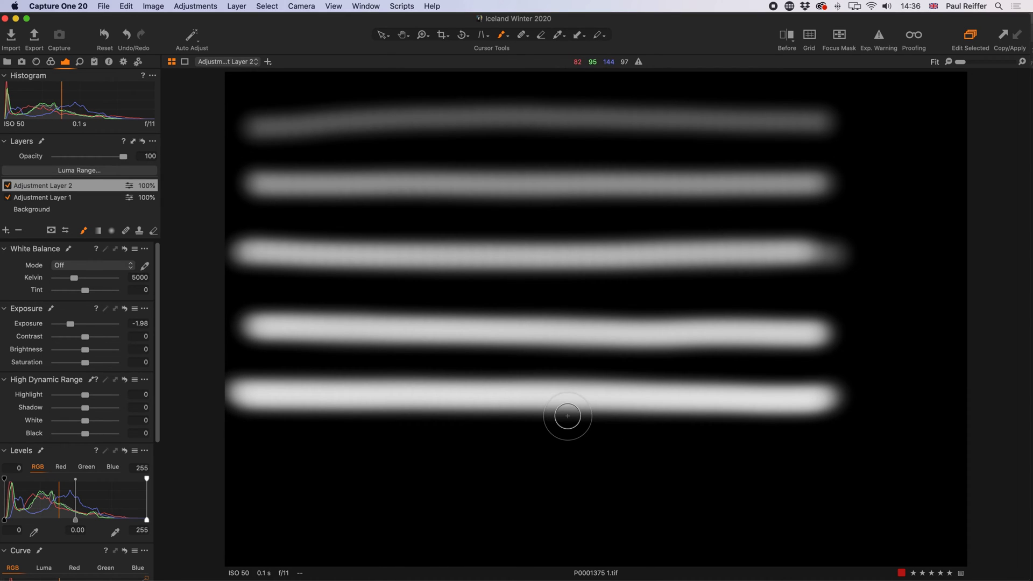
right_click(876, 134)
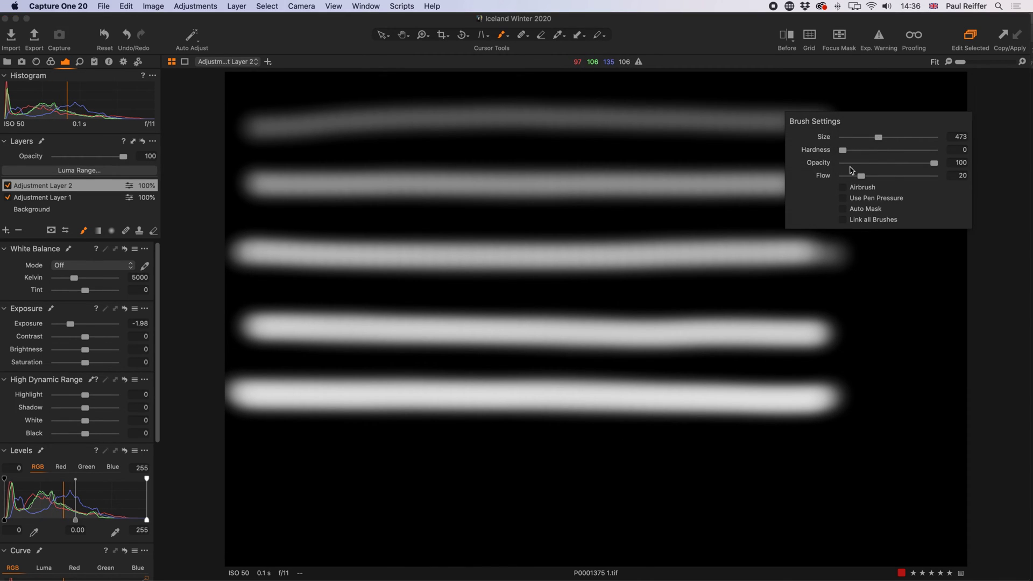
right_click(788, 133)
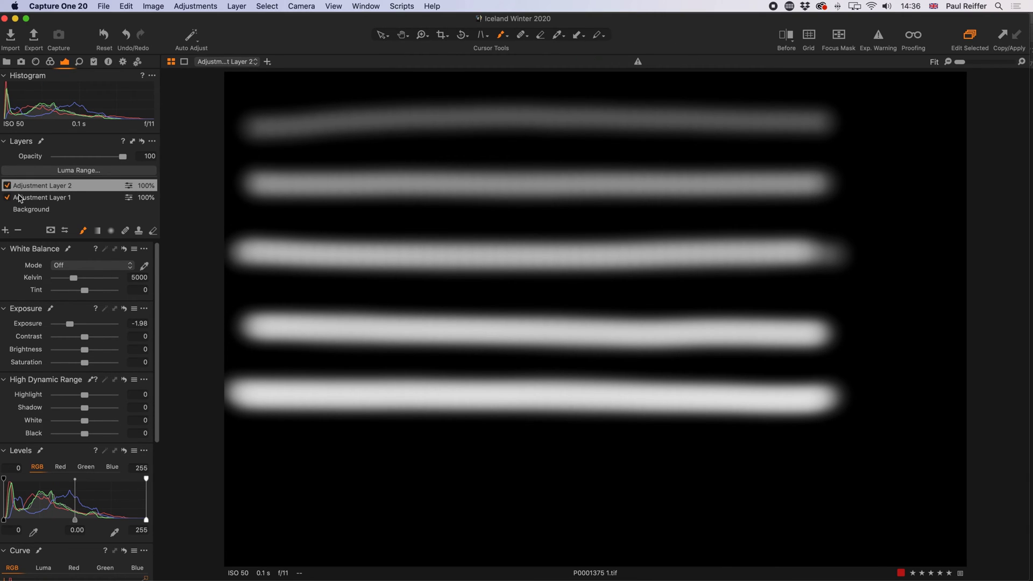
- Clear the five stripes from Adjustment Layer 2's mask and set the brush to 20 opacity and 100 flow
right_click(66, 186)
left_click(90, 191)
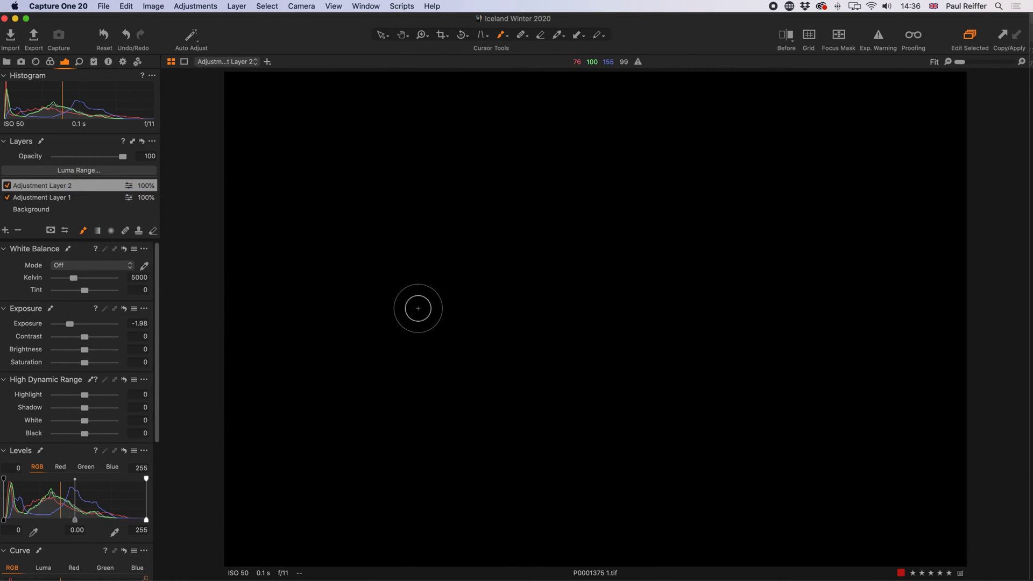
right_click(417, 308)
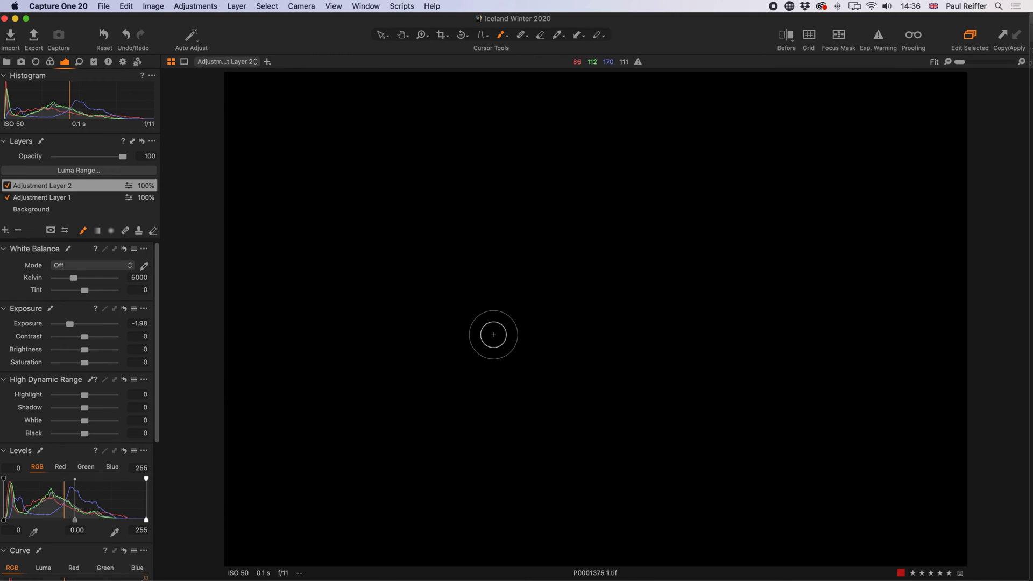
right_click(454, 310)
key("Return")
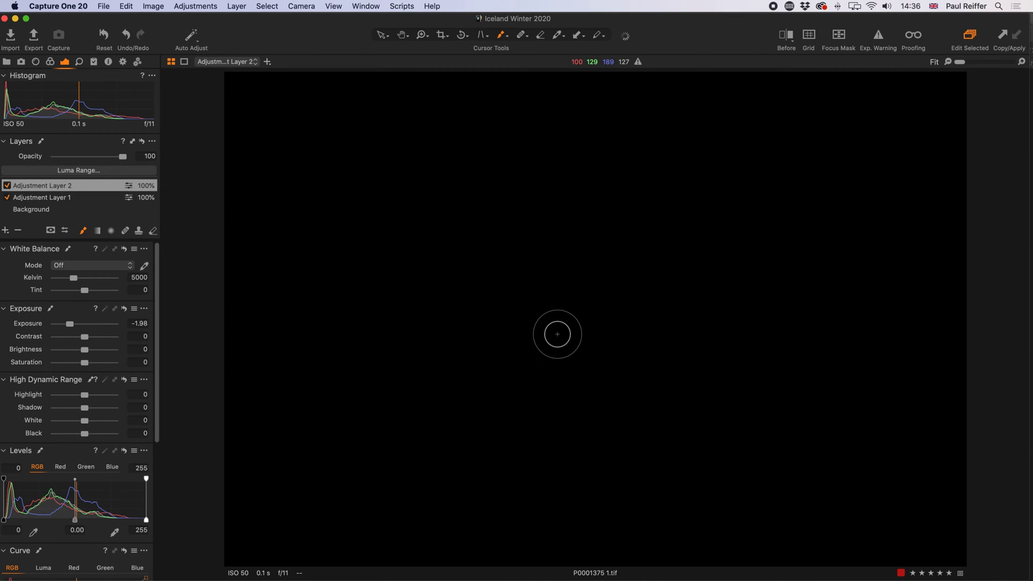
right_click(558, 334)
mouse_move(611, 364)
left_mouse_down()
mouse_move(546, 361)
mouse_move(619, 373)
left_mouse_up()
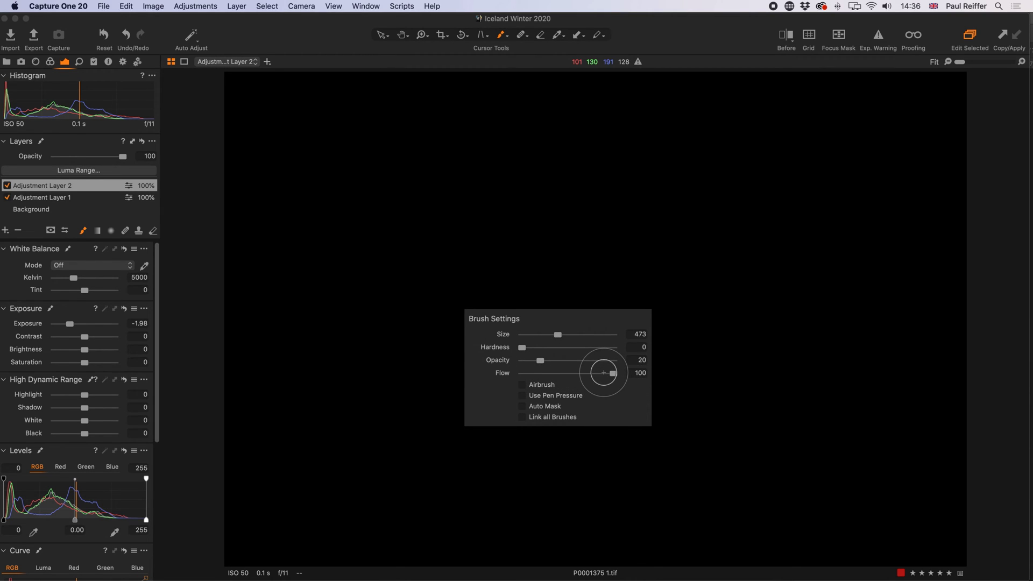
- Paint two horizontal mask stripes at 20 opacity, the first with one pass and the second with repeated passes in one stroke
left_click_drag(258, 134, 772, 138)
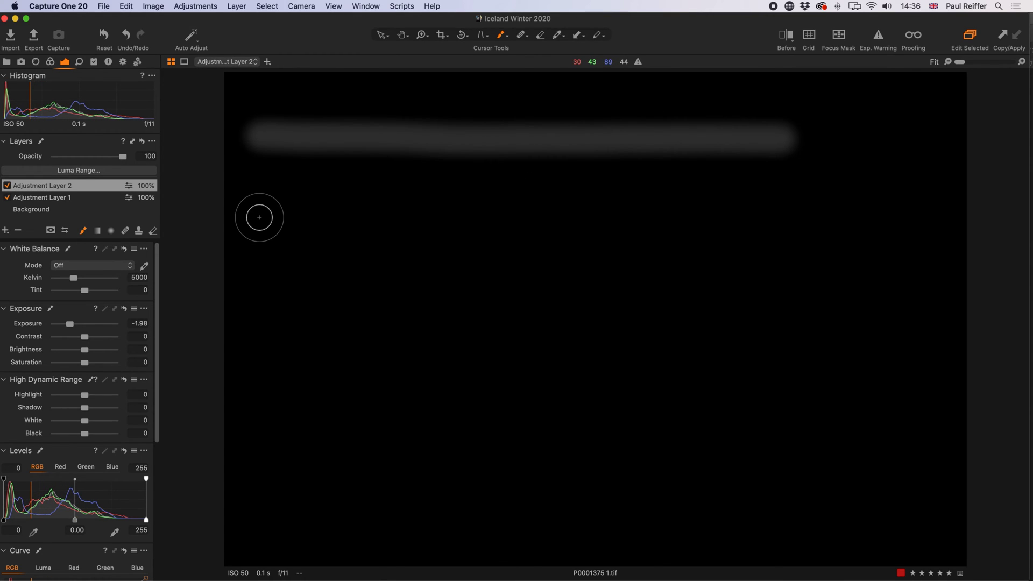
left_click_drag(259, 217, 779, 219)
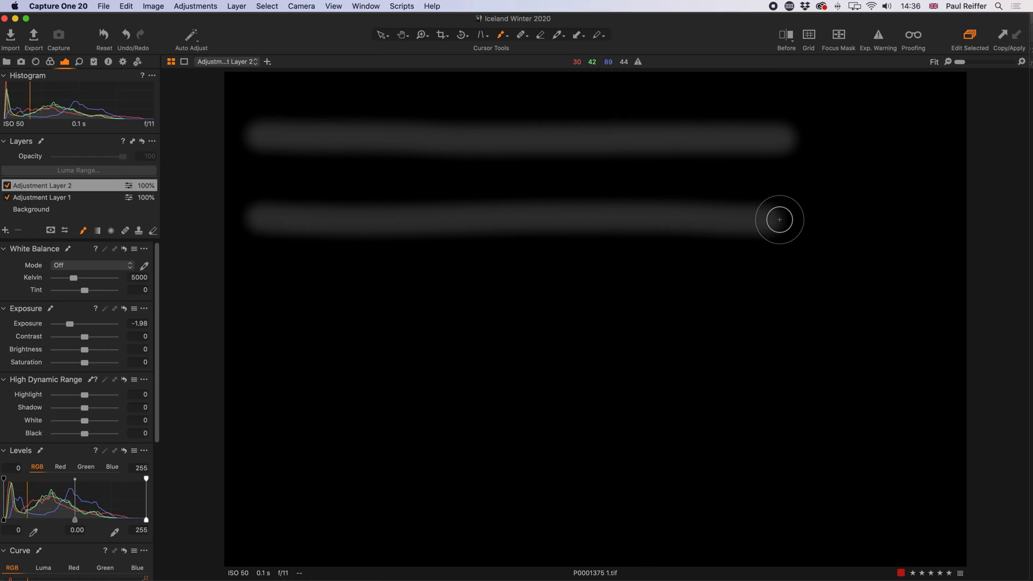
mouse_move(697, 217)
left_mouse_down()
mouse_move(261, 221)
mouse_move(784, 224)
mouse_move(248, 218)
mouse_move(778, 221)
mouse_move(261, 220)
left_mouse_up()
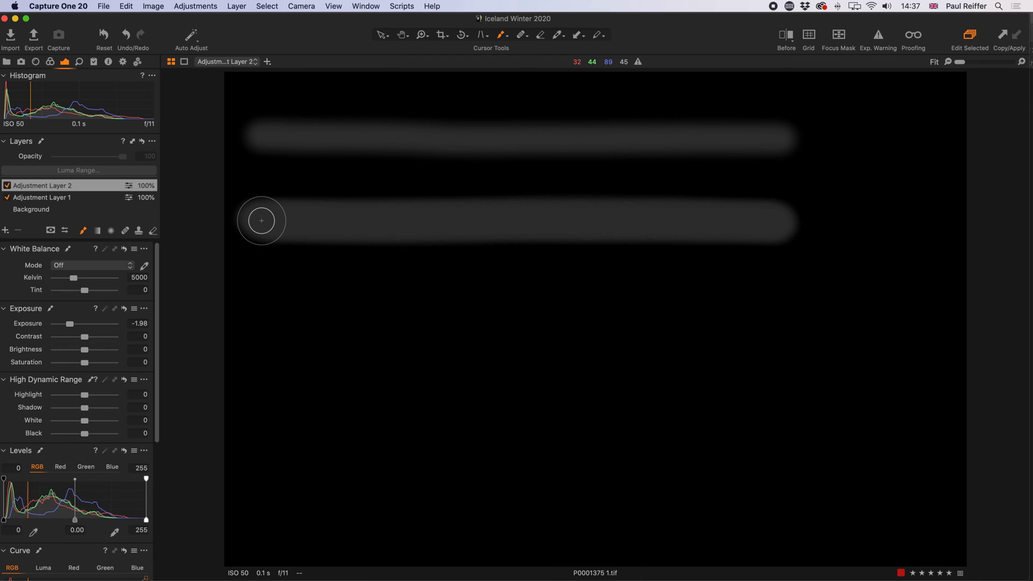
- Add another stroke over the second stripe and paint three stripes below it at 20 opacity, each with more separate strokes
right_click(375, 227)
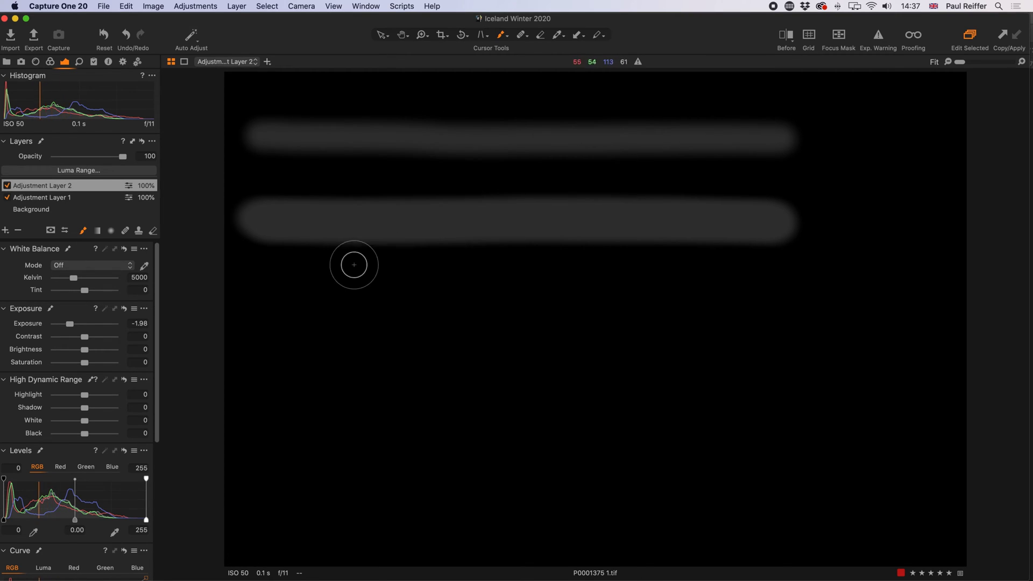
mouse_move(262, 226)
left_mouse_down()
mouse_move(780, 228)
mouse_move(261, 221)
mouse_move(302, 222)
left_mouse_up()
right_click(575, 241)
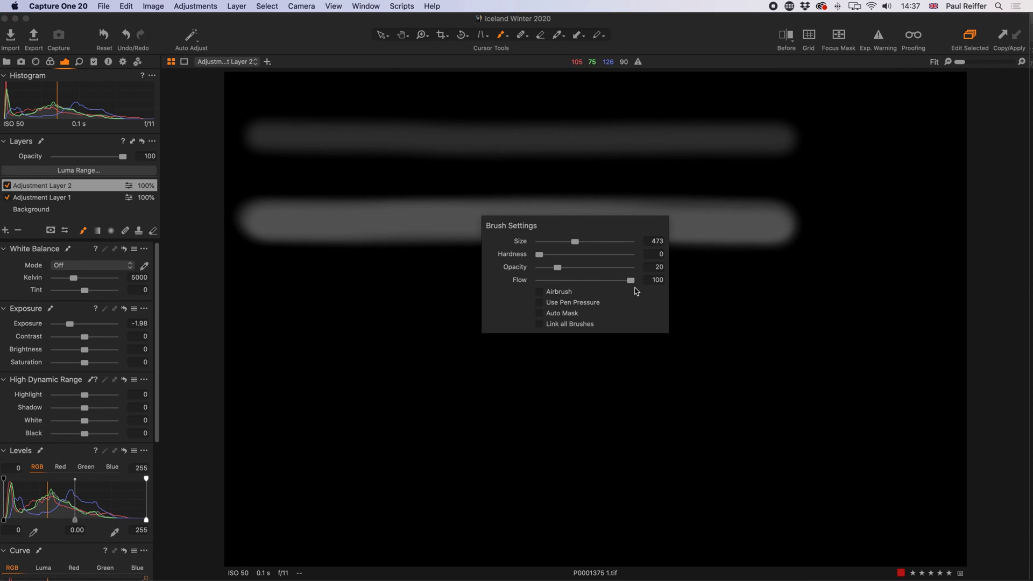
mouse_move(258, 294)
left_mouse_down()
mouse_move(793, 305)
mouse_move(618, 293)
left_mouse_up()
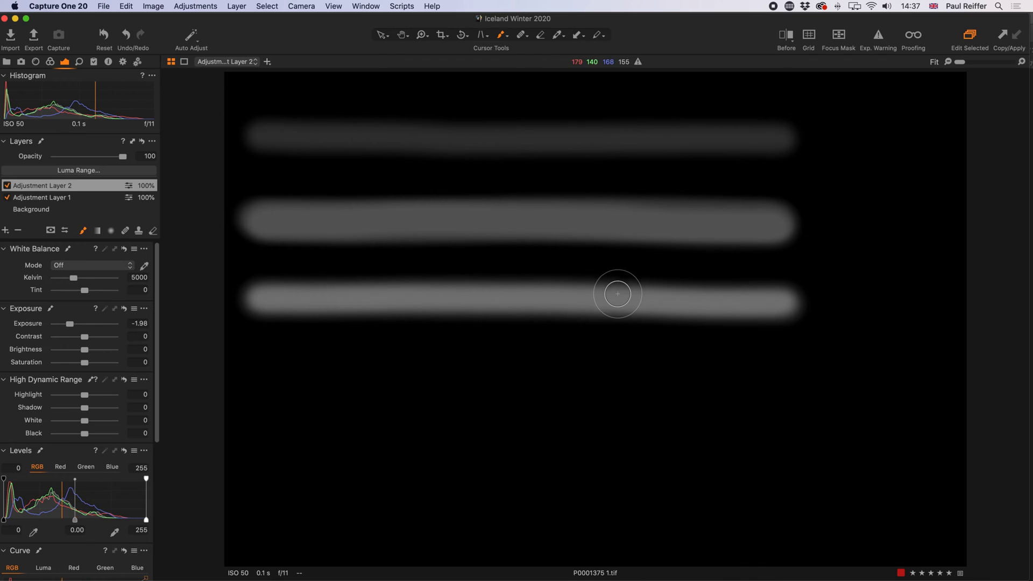
mouse_move(255, 377)
left_mouse_down()
mouse_move(812, 373)
mouse_move(248, 385)
mouse_move(804, 374)
mouse_move(399, 387)
mouse_move(267, 376)
left_mouse_up()
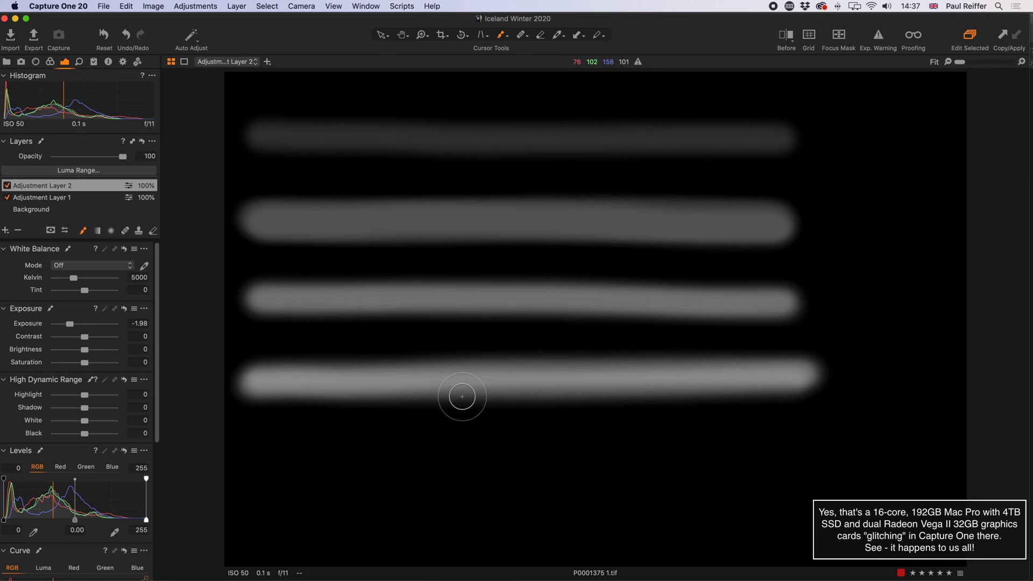
mouse_move(256, 470)
left_mouse_down()
mouse_move(830, 473)
mouse_move(241, 466)
mouse_move(839, 471)
left_mouse_up()
- Review the brush opacity and flow, and paint repeated separate strokes over the left part of the bottom stripe
right_click(670, 206)
key("Escape")
right_click(737, 253)
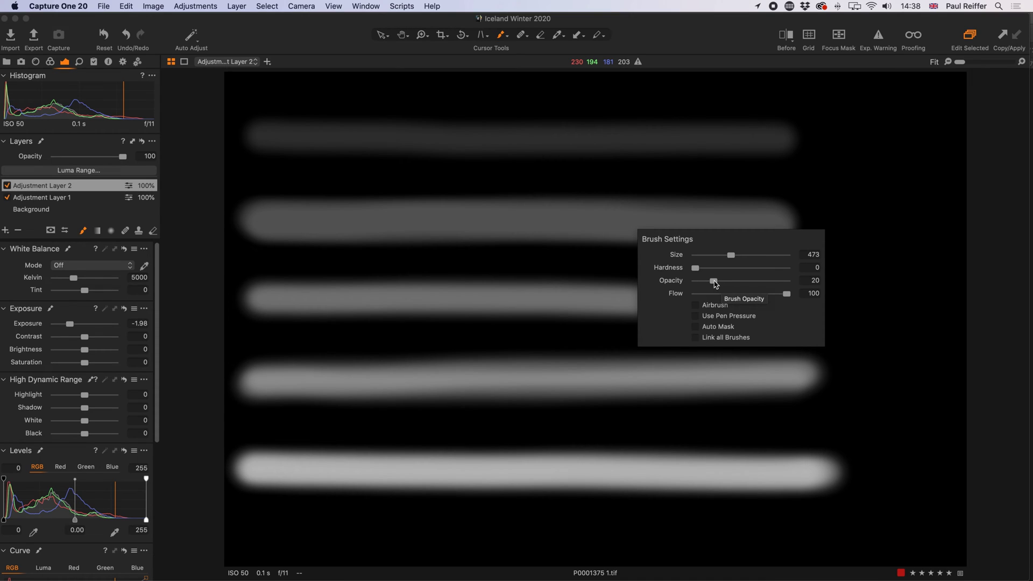
left_click_drag(295, 470, 339, 471)
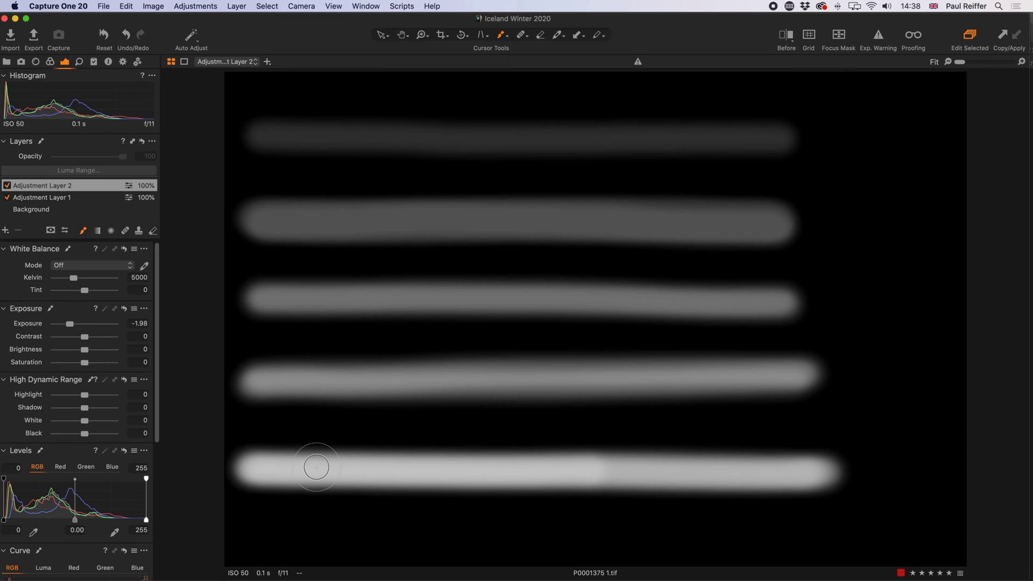
right_click(618, 387)
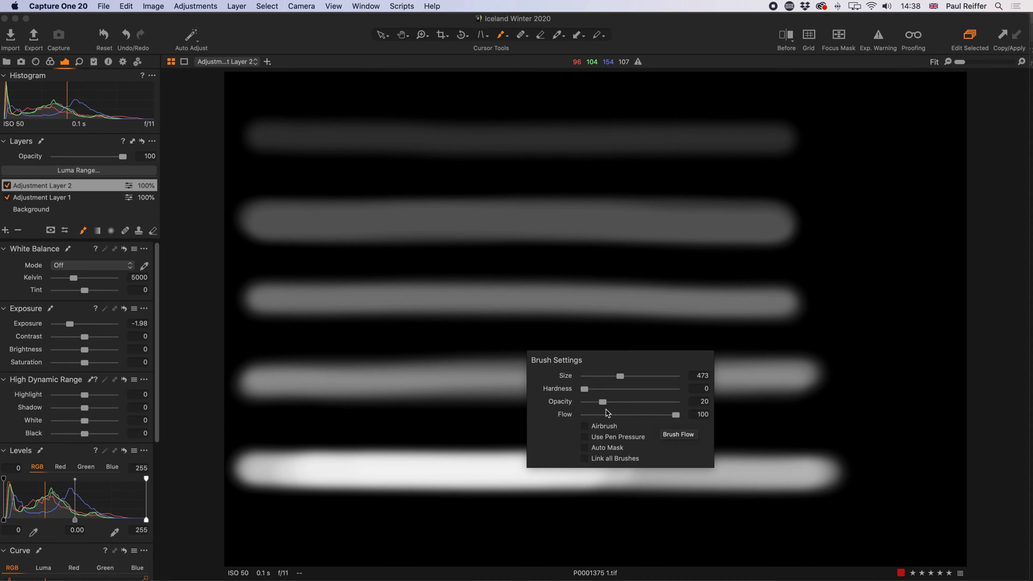
- Clear Adjustment Layer 2's mask and set the brush to size 734, 30 opacity and 100 flow
right_click(56, 188)
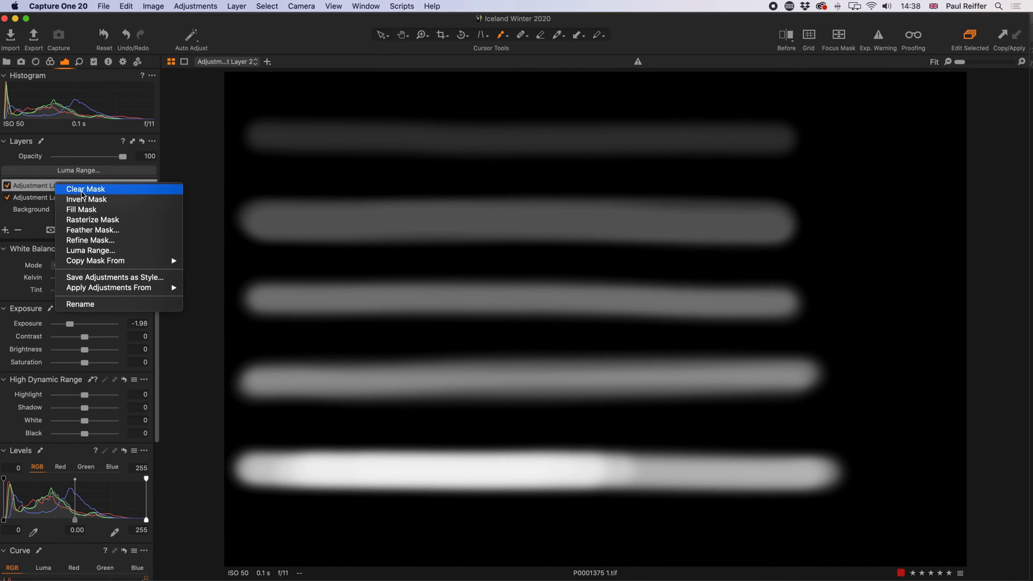
left_click(72, 187)
right_click(408, 191)
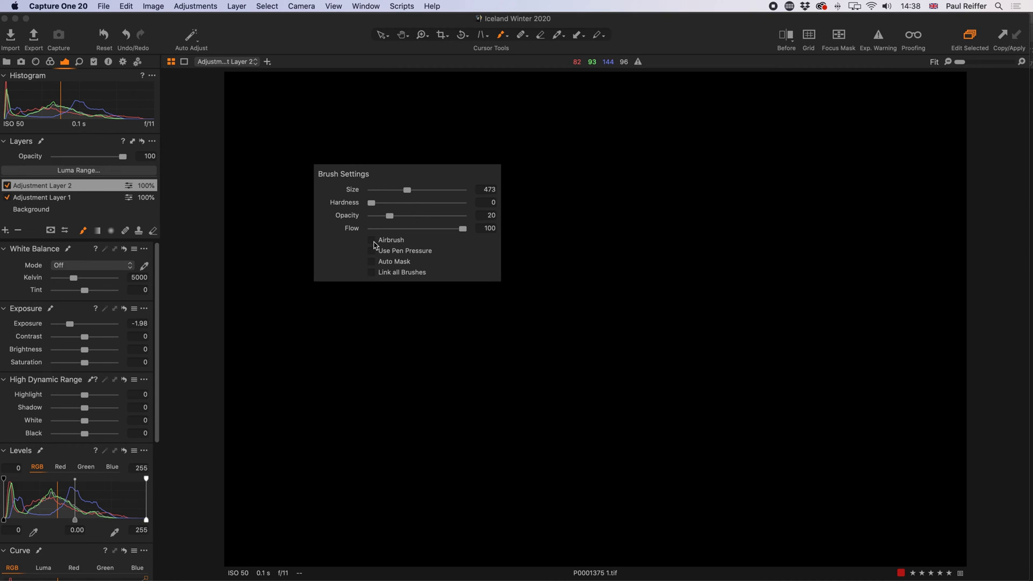
left_click_drag(410, 193, 398, 215)
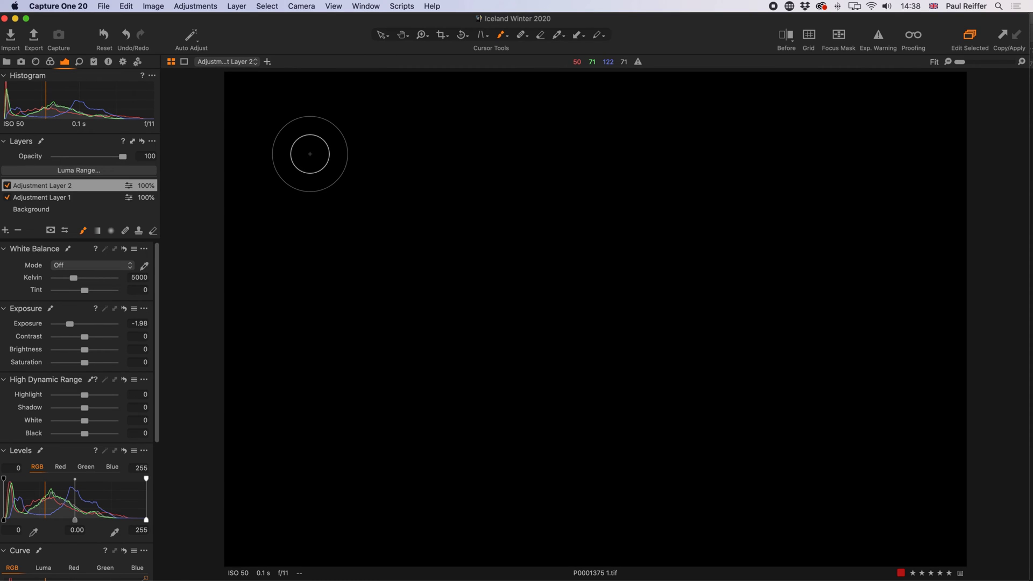
right_click(310, 154)
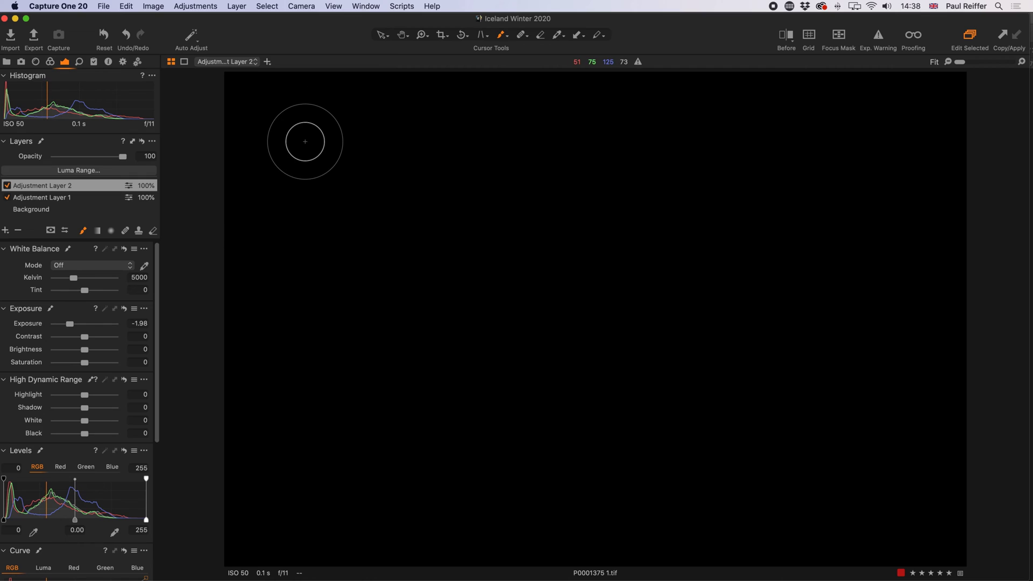
- Paint three mask dabs in a row near the image's upper edge, using one, two and three brush applications respectively
left_click(305, 141)
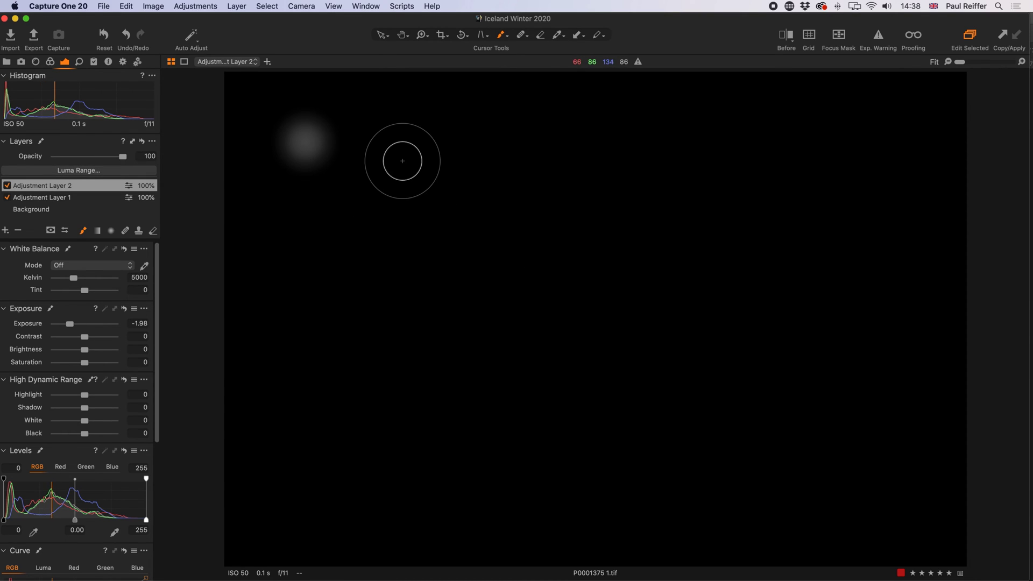
left_click(418, 142)
left_click(418, 142)
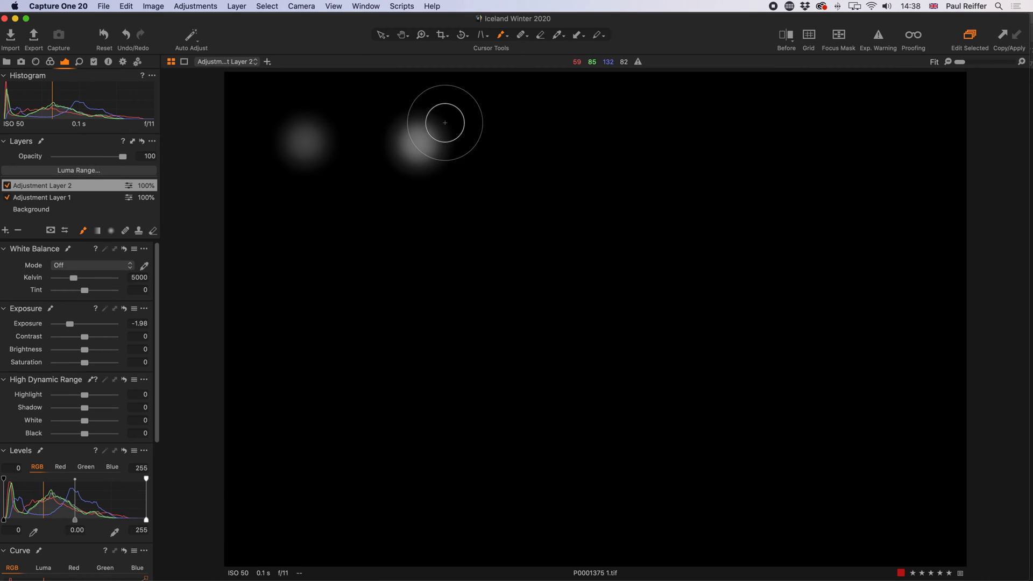
left_click(524, 143)
left_click(524, 142)
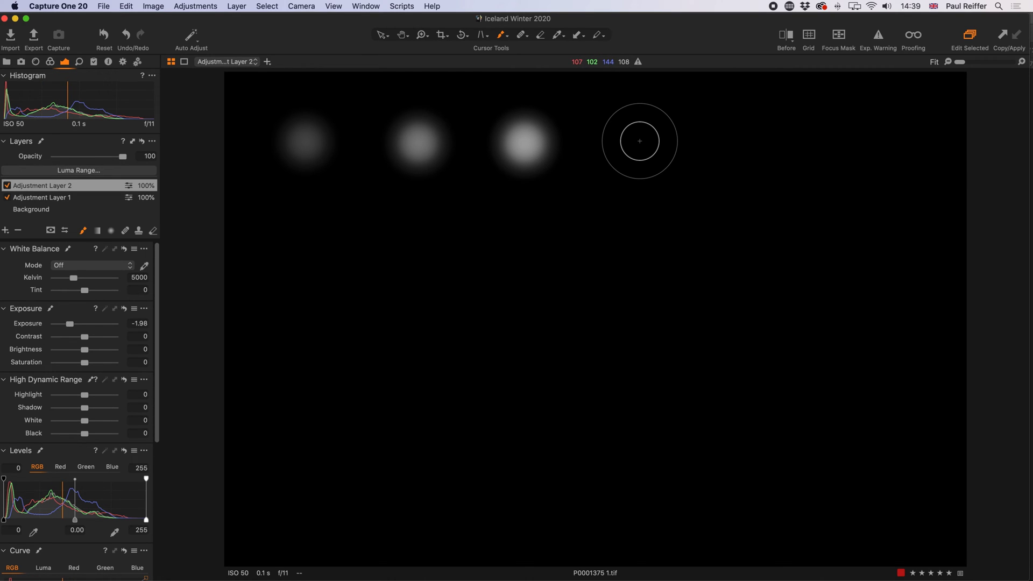
- Paint a held fourth dab without Airbrush, enable Airbrush, and add a brief fifth dab and a long-held sixth dab to the row
left_click(640, 141)
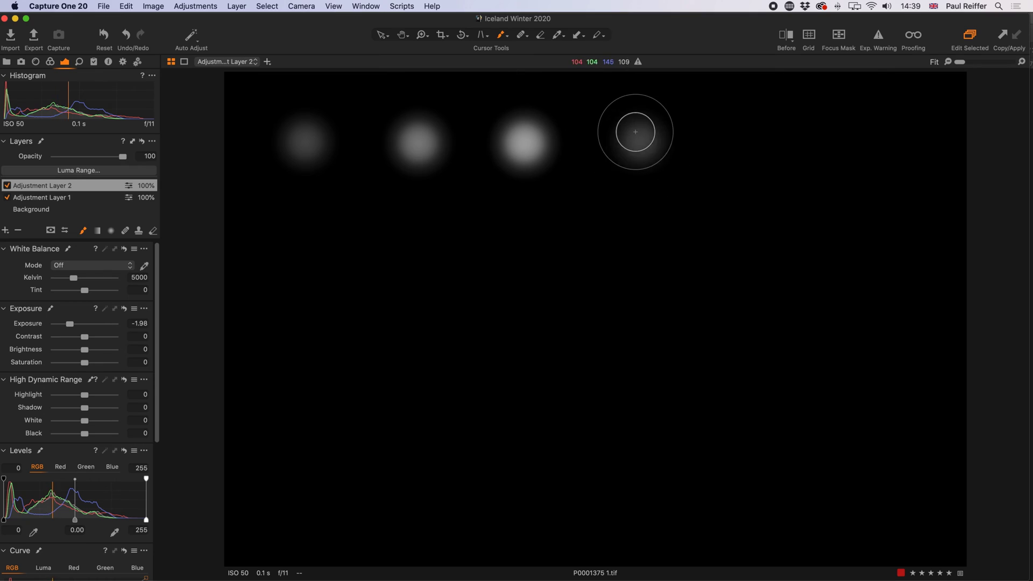
right_click(665, 169)
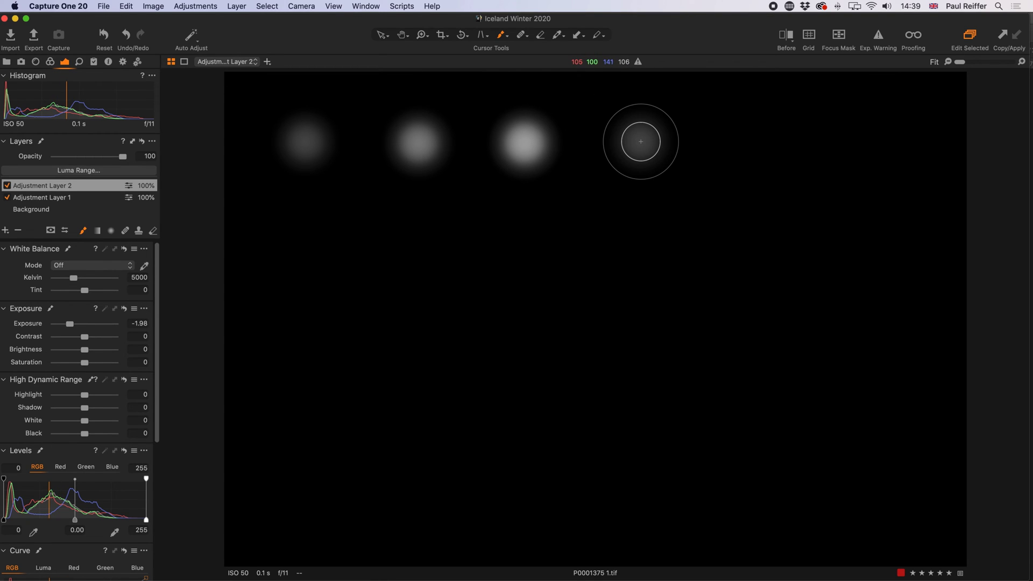
right_click(446, 228)
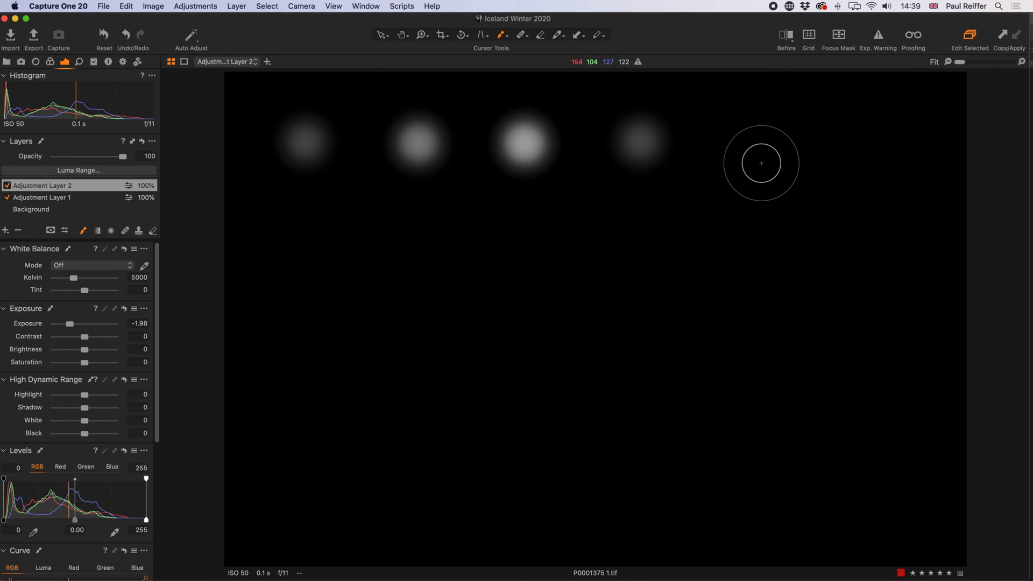
left_click(740, 141)
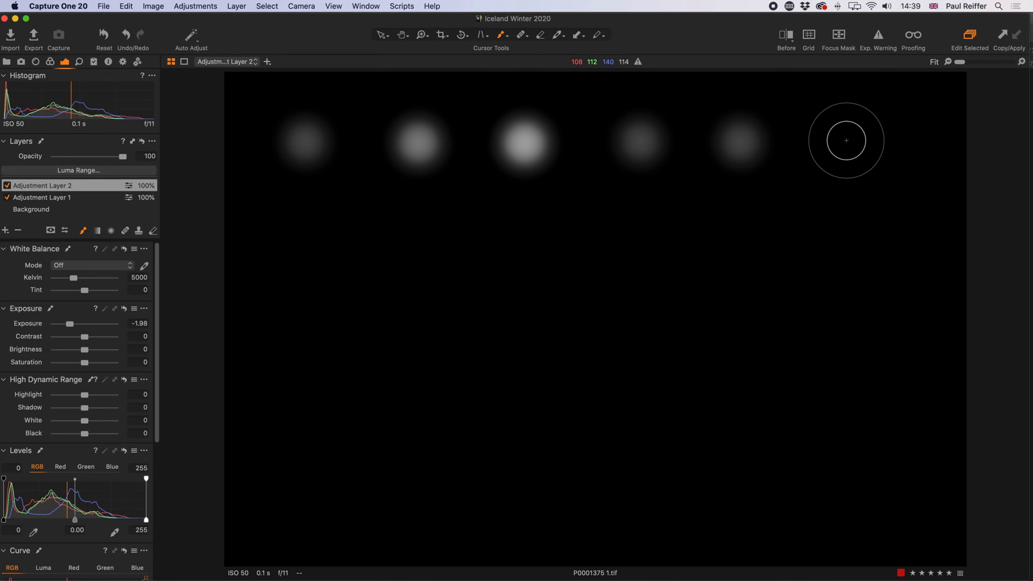
left_click(846, 140)
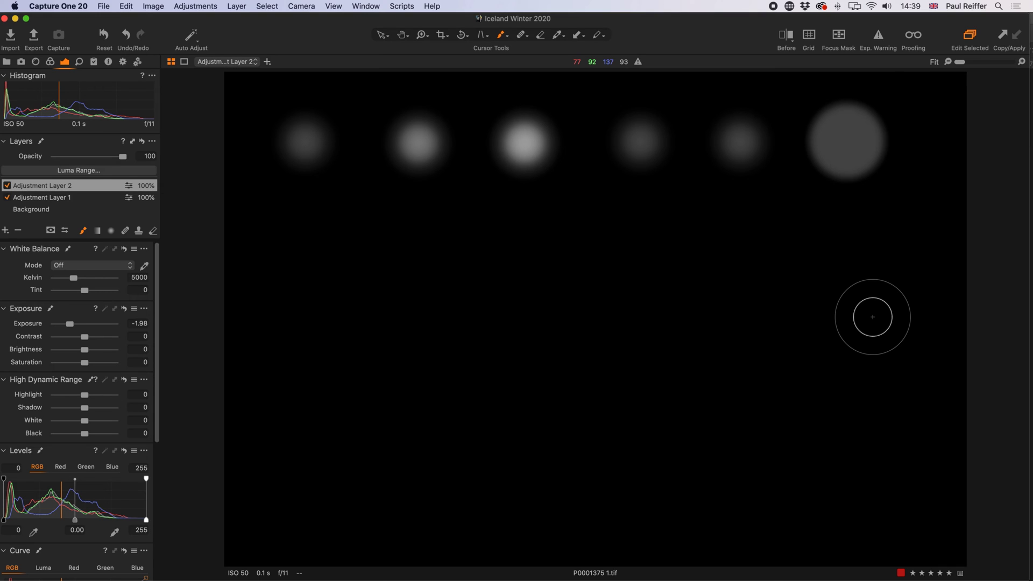
- Set the brush to 100 opacity and 30 flow
right_click(852, 145)
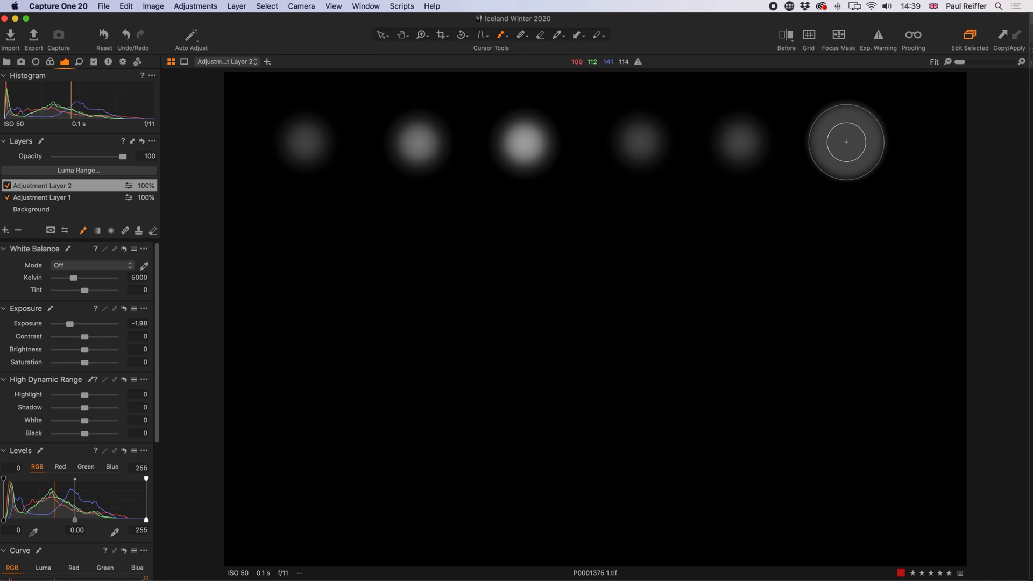
right_click(585, 163)
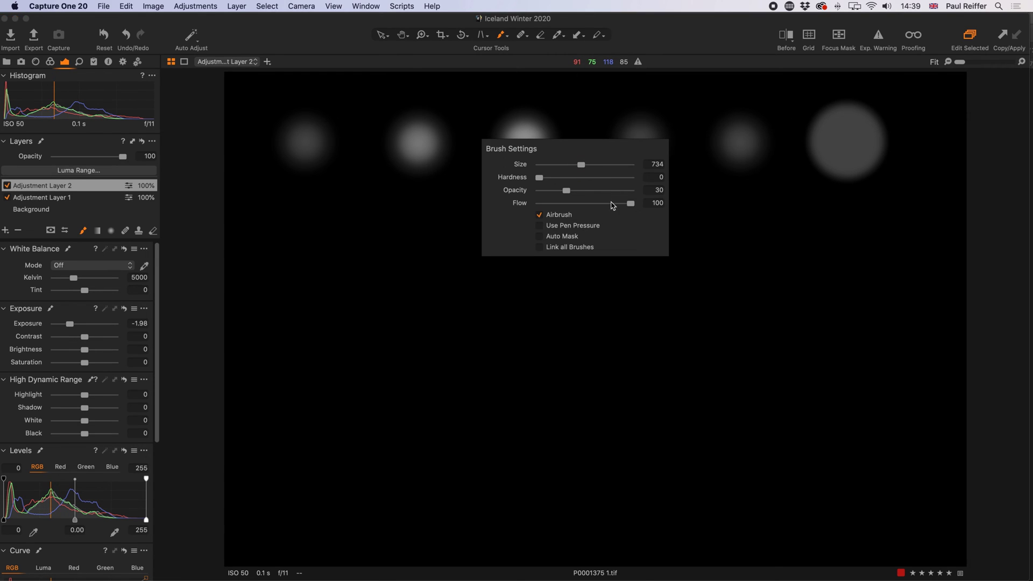
mouse_move(567, 193)
left_mouse_down()
mouse_move(657, 189)
mouse_move(568, 204)
left_mouse_up()
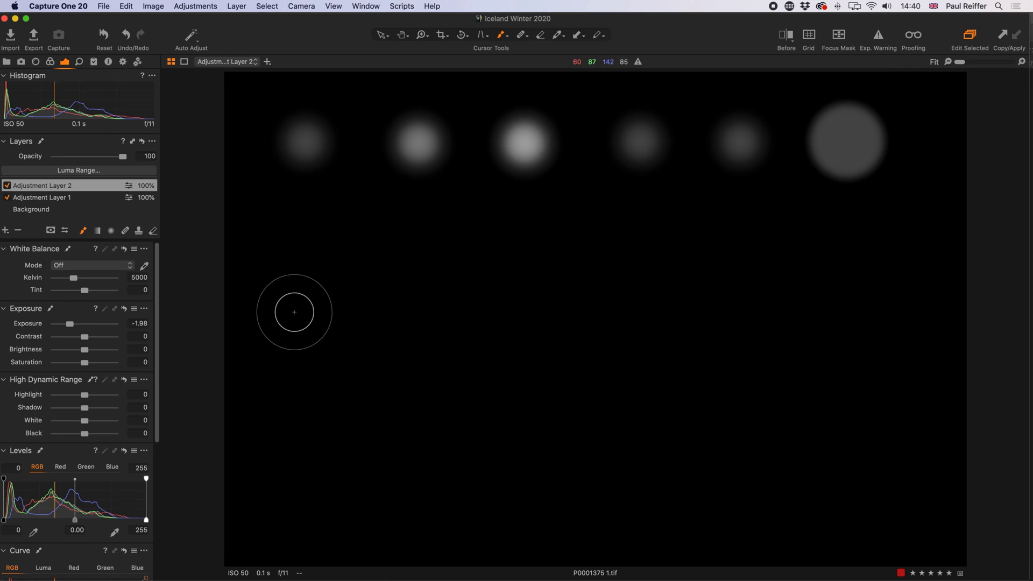
- Paint three dabs in a second row at 30 flow, using one, two and three brush applications respectively
left_click(307, 306)
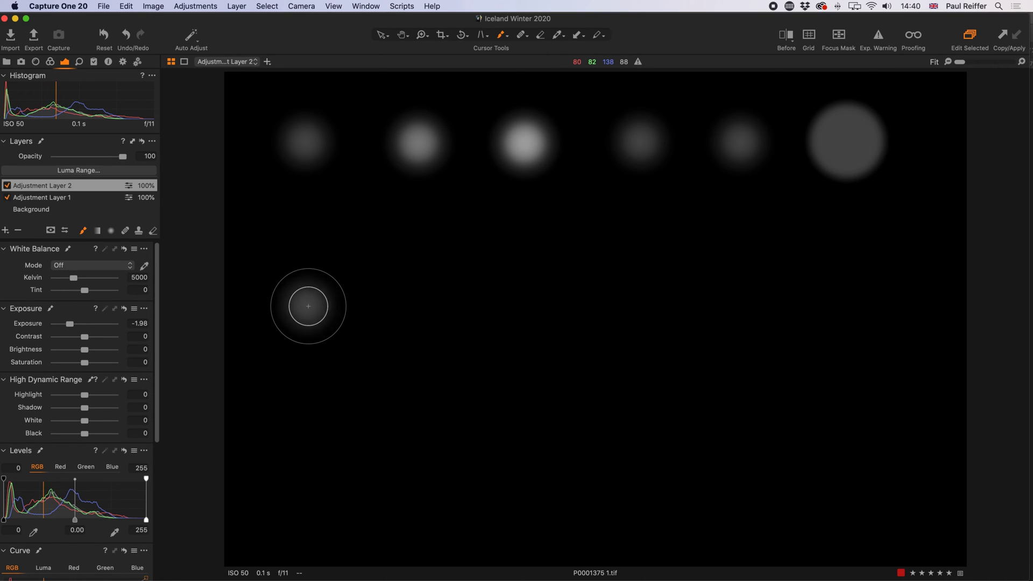
right_click(438, 314)
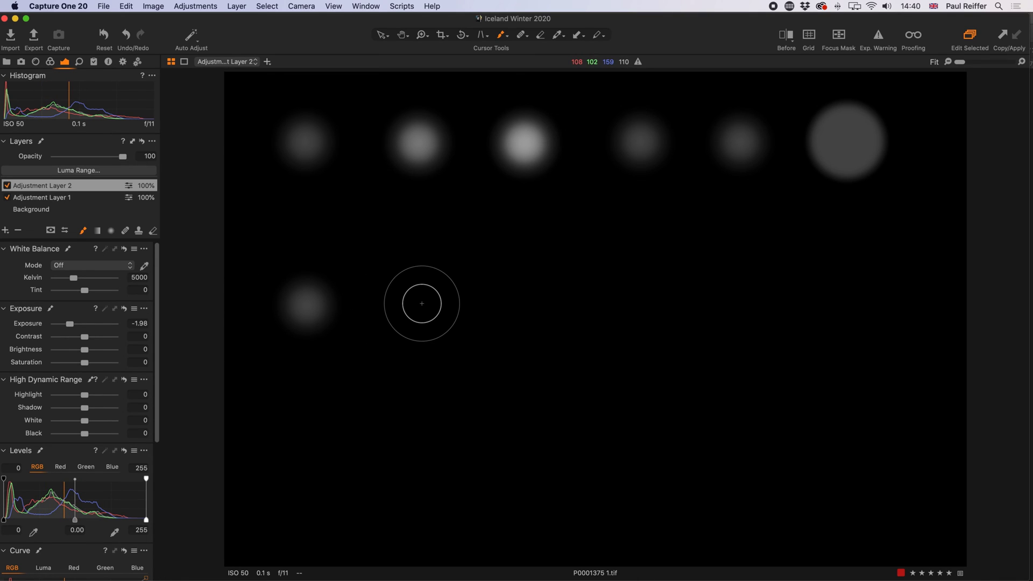
left_click(422, 304)
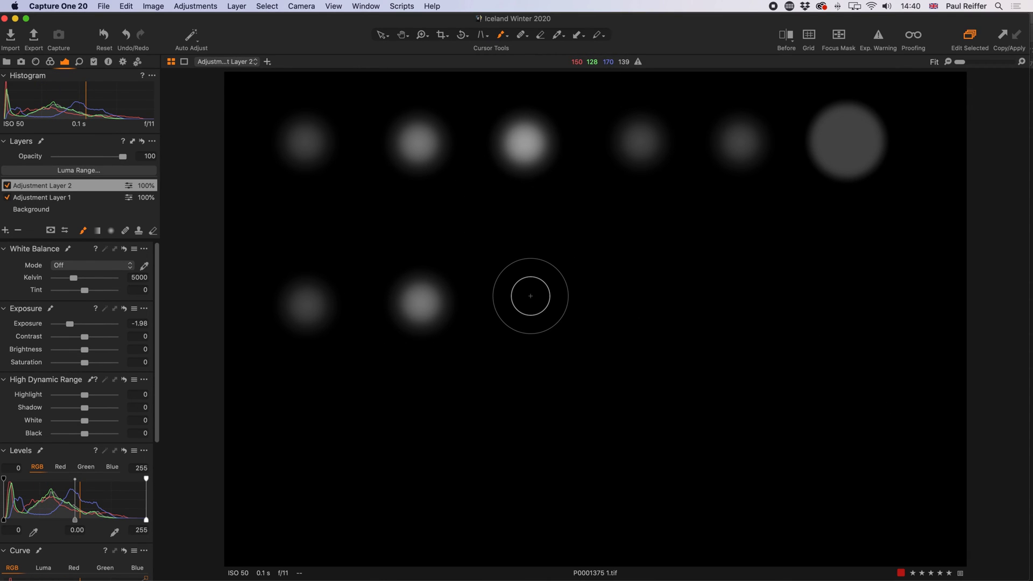
left_click(529, 300)
left_click(529, 300)
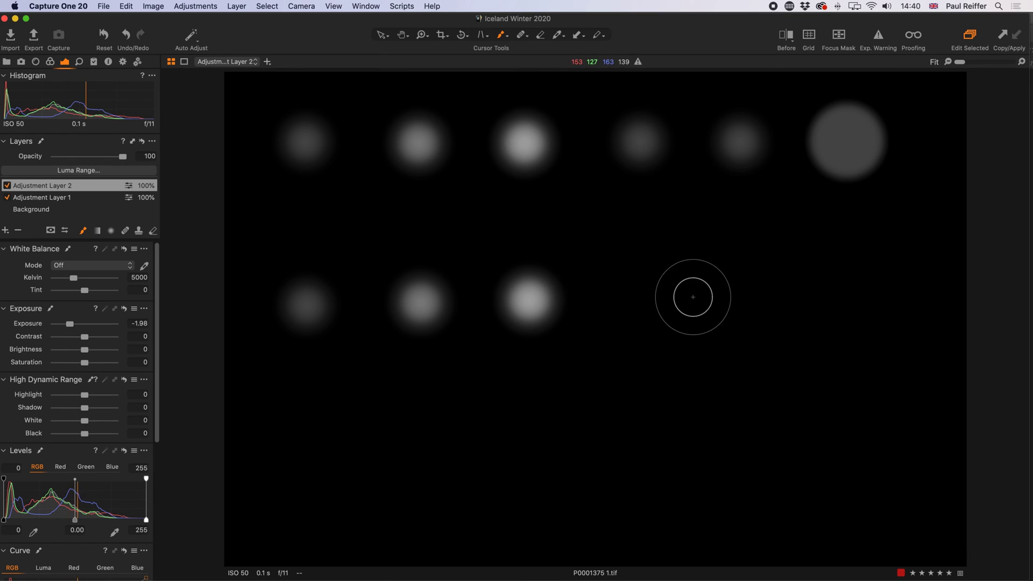
- Add a fourth dab to the second row, followed by a brief fifth dab and a long-held sixth dab with Airbrush on
left_click(641, 299)
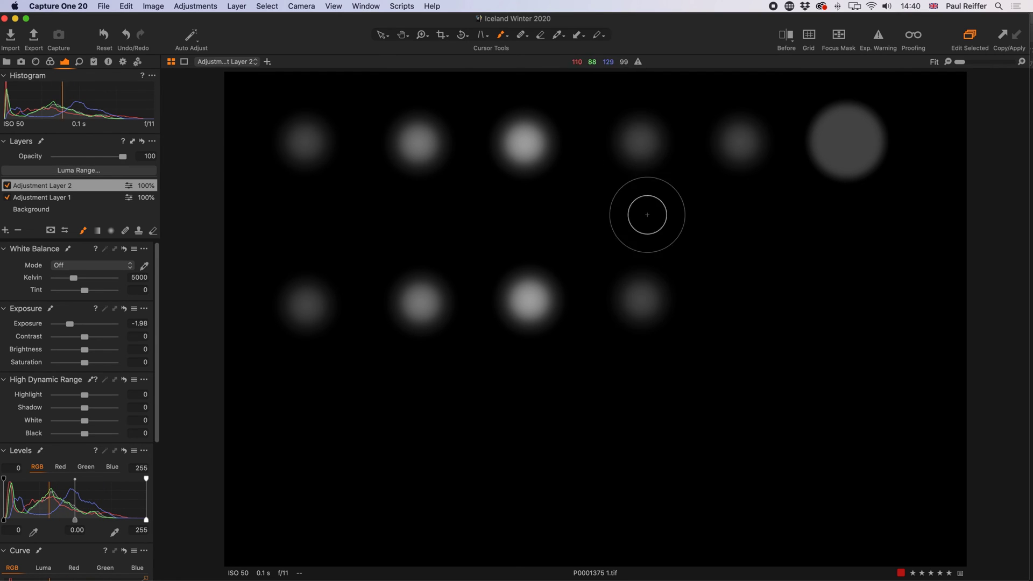
right_click(465, 203)
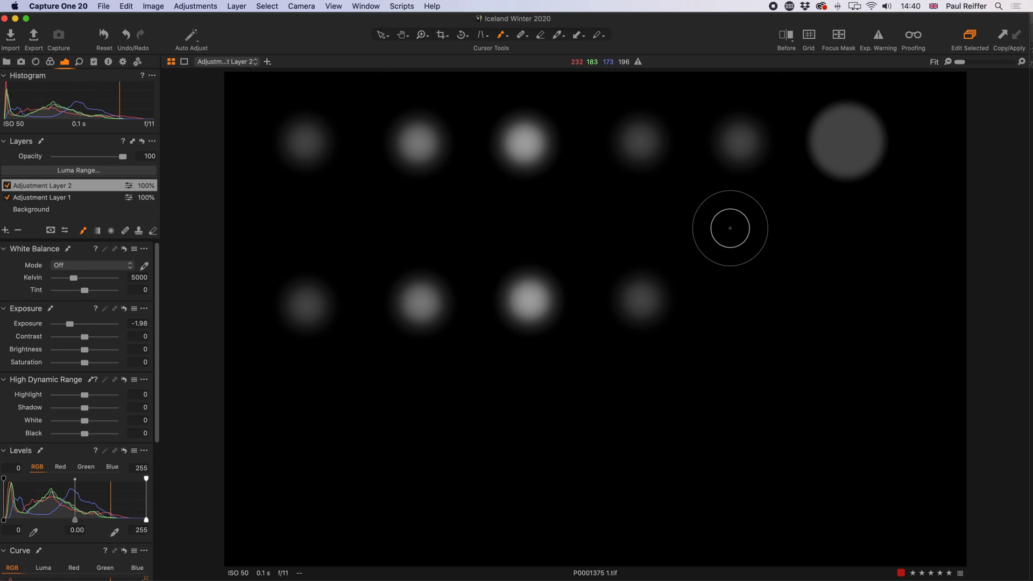
left_click(745, 298)
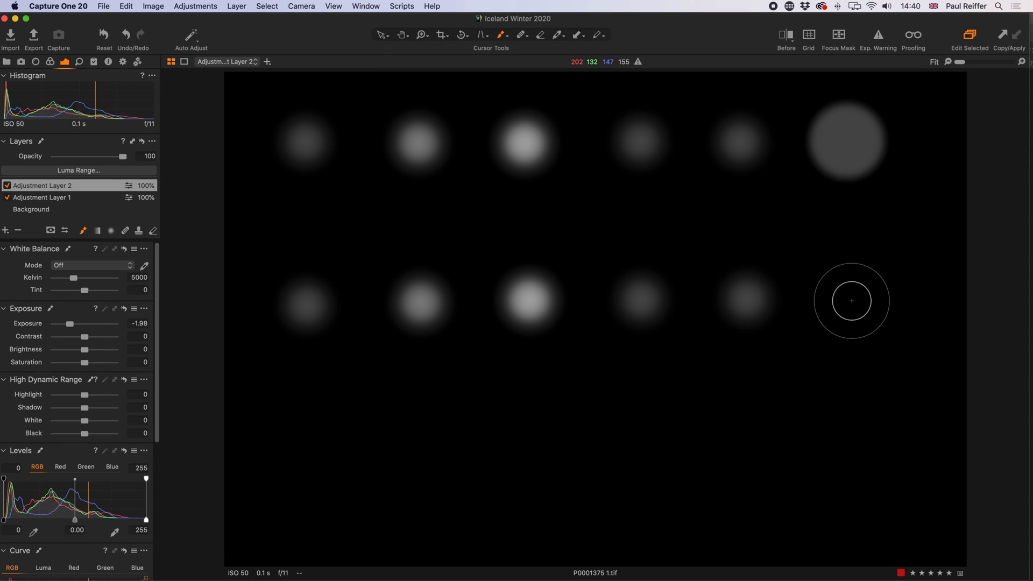
left_click_drag(852, 299, 852, 300)
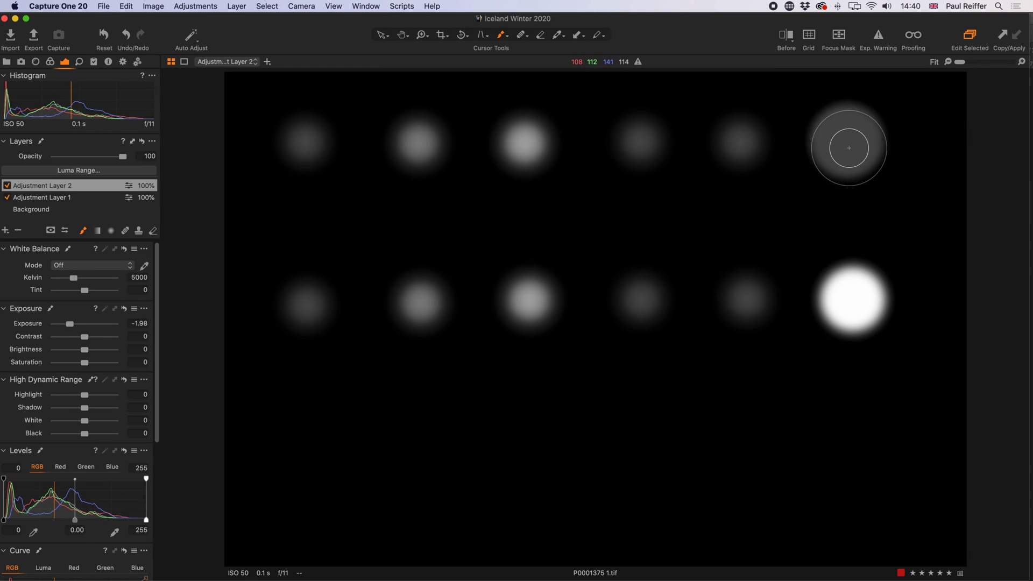
- Lower the brush opacity with flow at 30 and Airbrush on, and paint a held dab below the second row's last dab
right_click(619, 162)
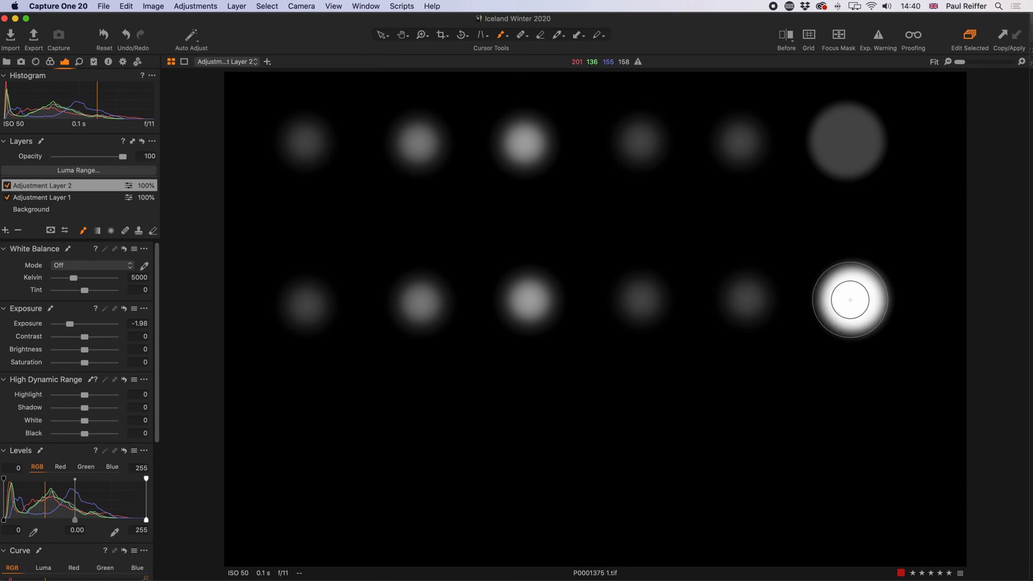
right_click(439, 286)
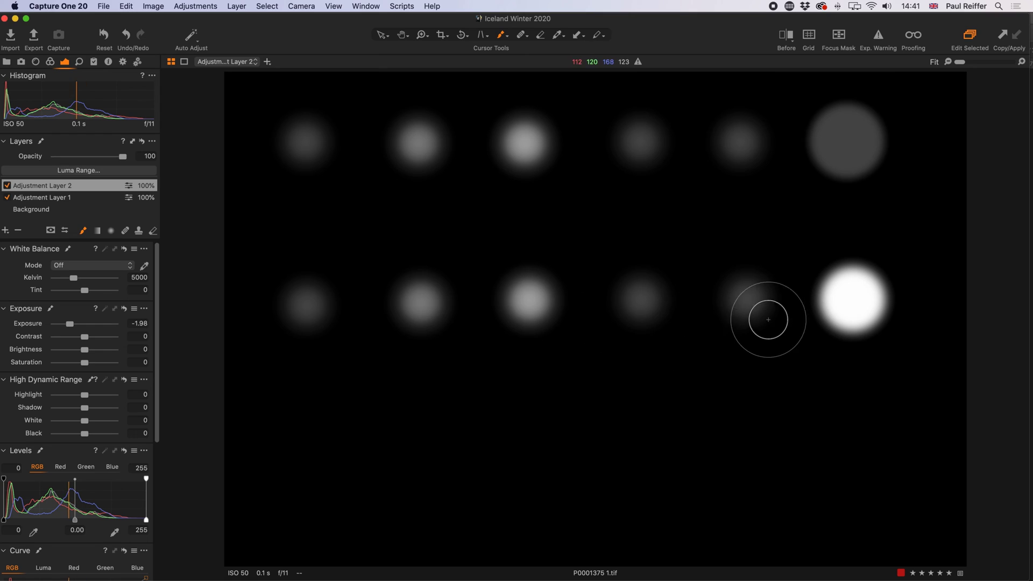
right_click(390, 340)
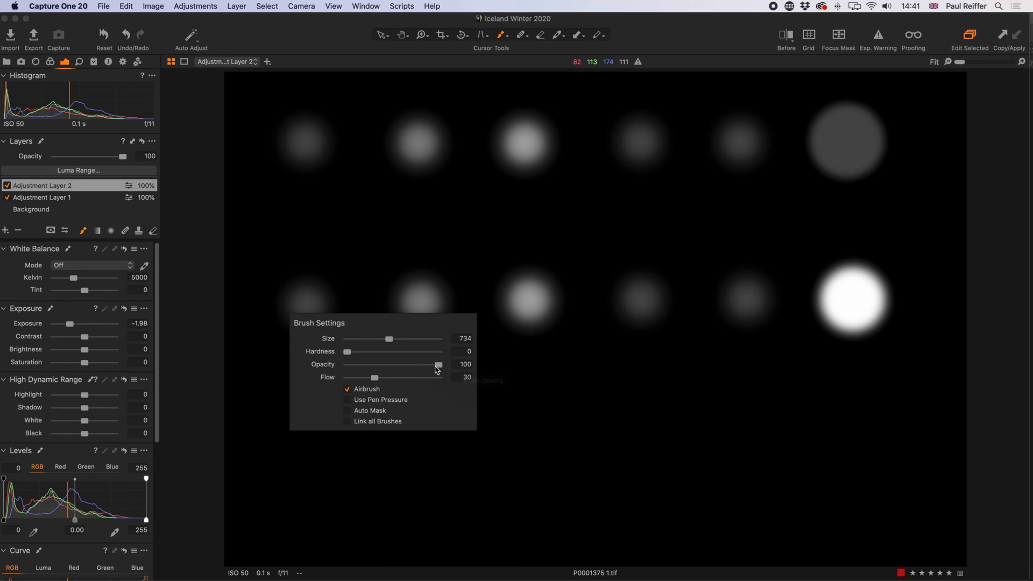
left_click_drag(439, 368, 392, 364)
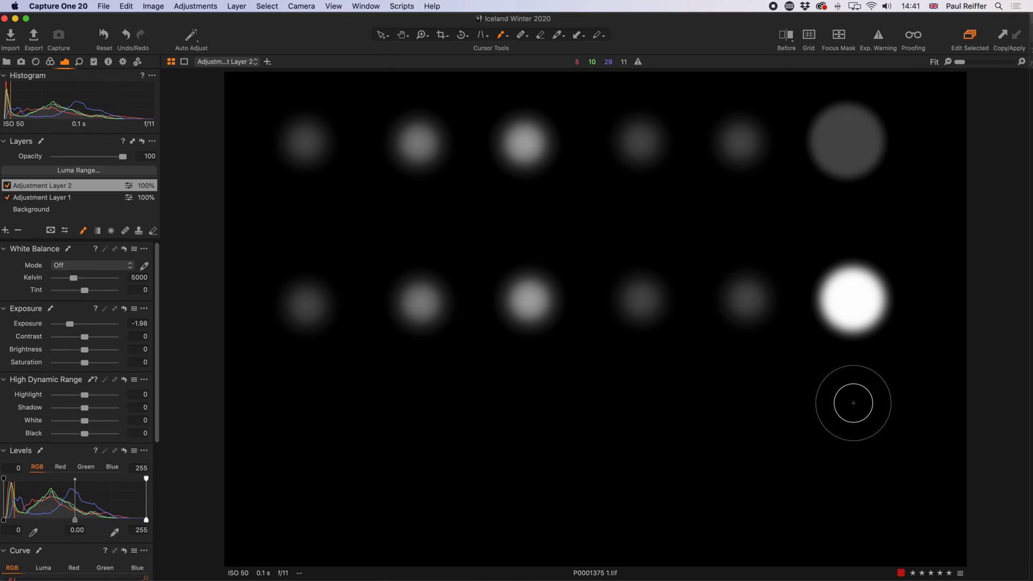
left_click_drag(860, 415, 860, 415)
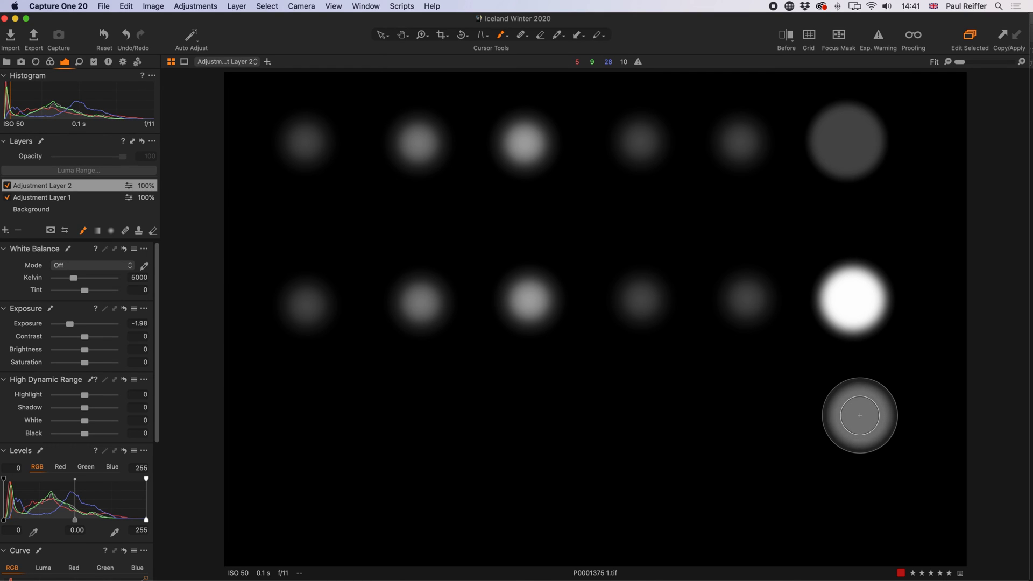
- Build up the held dab below the second row, and paint overlapping strokes across the lower mask area at 100 opacity with reduced flow
left_click(860, 415)
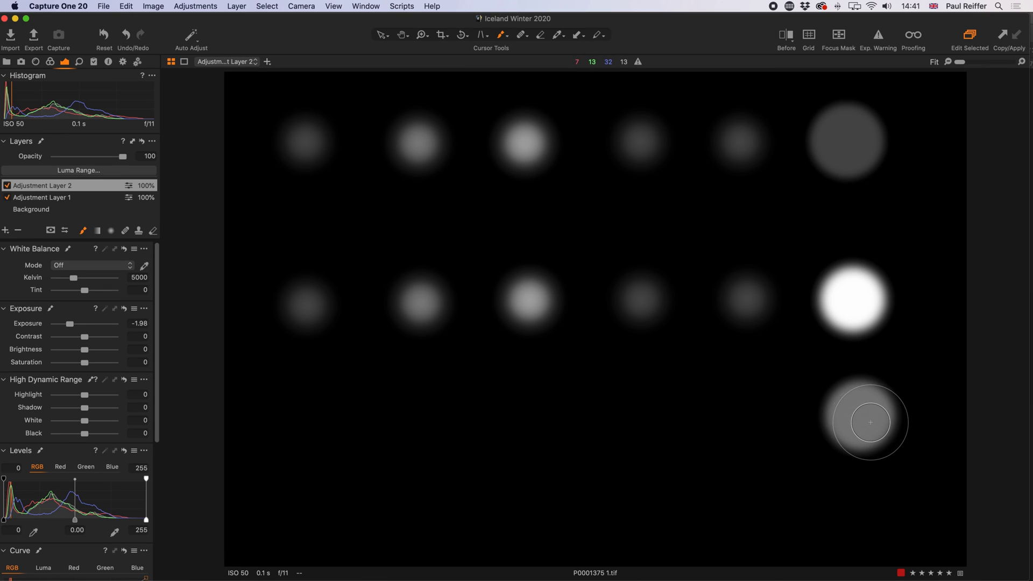
right_click(476, 372)
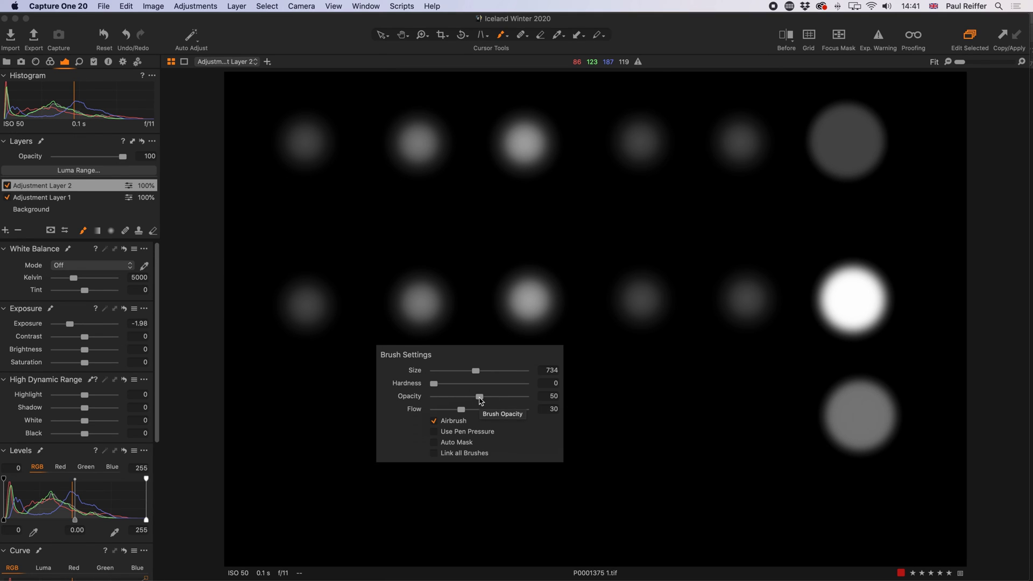
left_click_drag(480, 398, 542, 400)
mouse_move(461, 409)
left_mouse_down()
mouse_move(434, 425)
mouse_move(468, 409)
mouse_move(438, 409)
left_mouse_up()
mouse_move(293, 408)
left_mouse_down()
mouse_move(454, 372)
mouse_move(442, 404)
mouse_move(480, 427)
mouse_move(453, 450)
mouse_move(562, 358)
mouse_move(503, 411)
mouse_move(531, 436)
mouse_move(601, 368)
mouse_move(741, 411)
mouse_move(601, 484)
mouse_move(468, 501)
mouse_move(484, 513)
mouse_move(837, 470)
mouse_move(683, 368)
mouse_move(629, 364)
mouse_move(713, 411)
mouse_move(616, 479)
mouse_move(585, 394)
mouse_move(702, 382)
mouse_move(682, 422)
mouse_move(594, 457)
mouse_move(583, 480)
mouse_move(695, 449)
mouse_move(713, 462)
mouse_move(668, 423)
mouse_move(768, 463)
mouse_move(547, 480)
mouse_move(434, 394)
mouse_move(709, 455)
mouse_move(586, 462)
mouse_move(629, 439)
mouse_move(740, 435)
mouse_move(546, 353)
mouse_move(421, 371)
mouse_move(554, 385)
mouse_move(645, 429)
left_mouse_up()
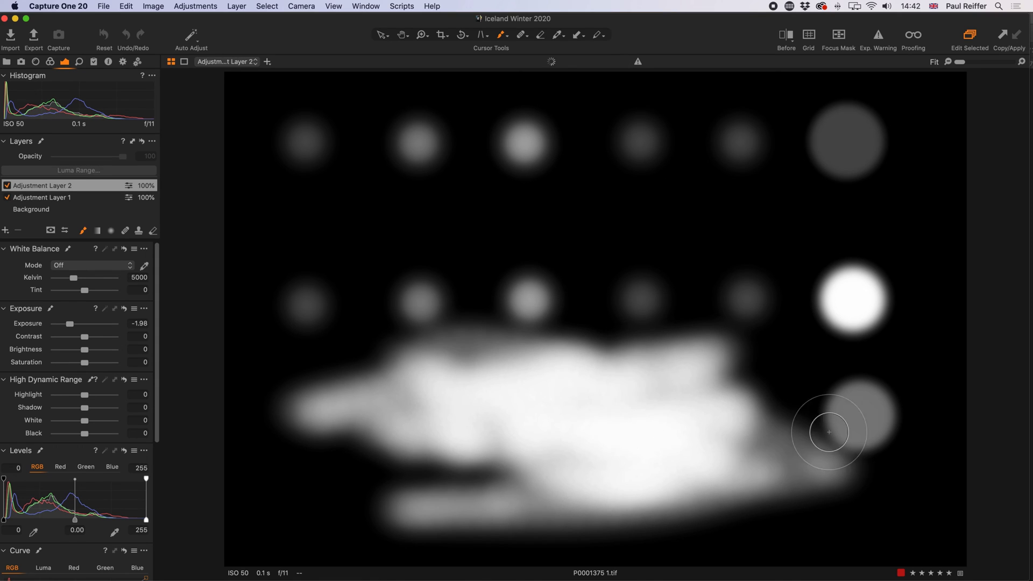
- Set the brush to 20 opacity and 100 flow, and paint overlapping horizontal strokes between the two dab rows
right_click(547, 224)
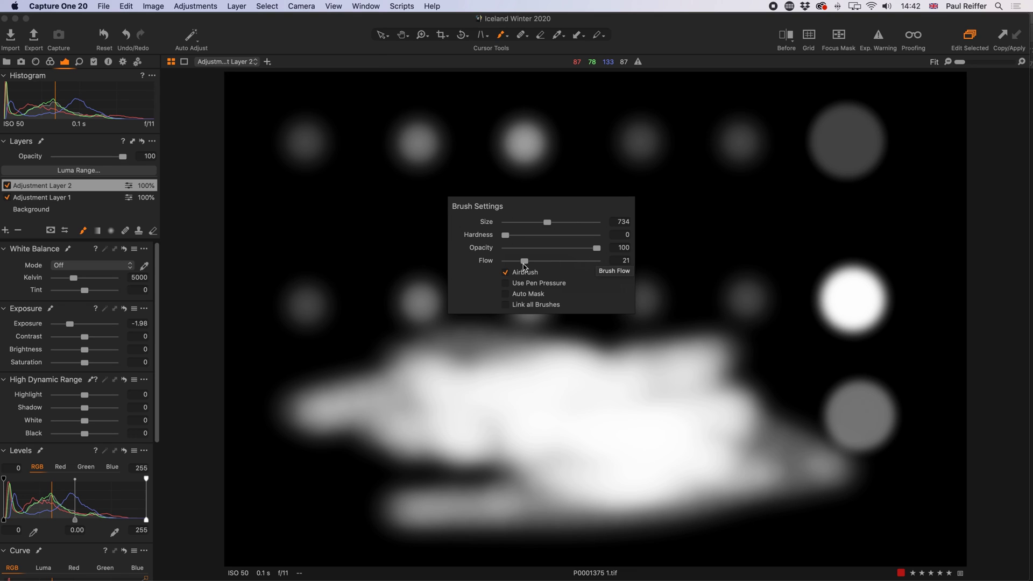
left_click_drag(527, 263, 519, 263)
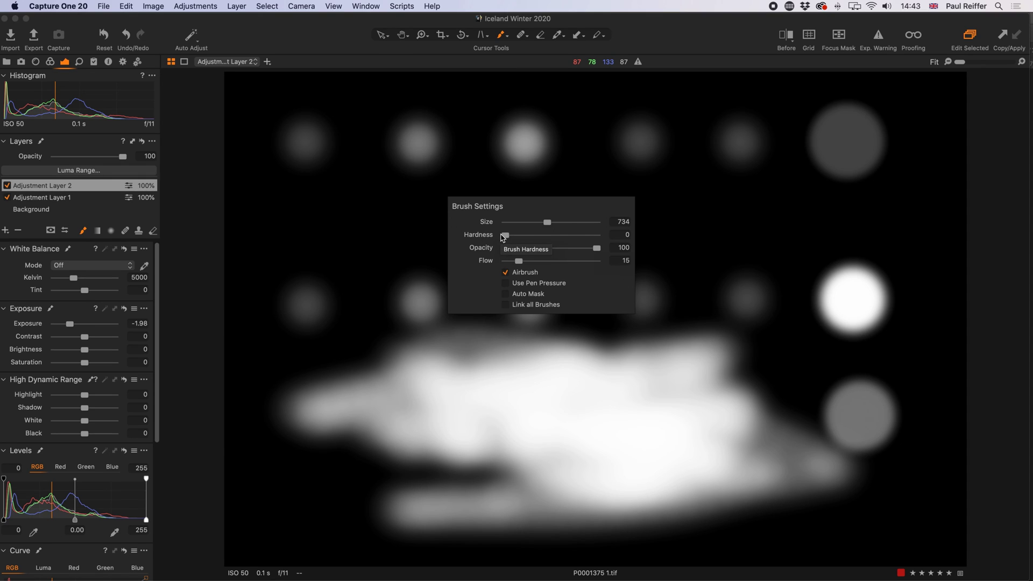
left_click_drag(597, 250, 523, 249)
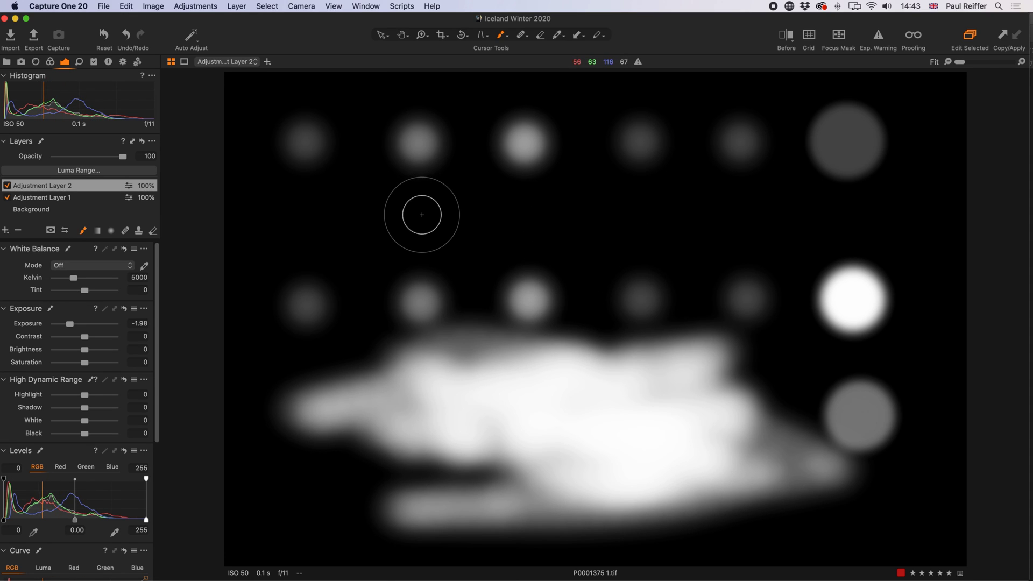
mouse_move(424, 215)
left_mouse_down()
mouse_move(484, 220)
mouse_move(408, 227)
mouse_move(702, 207)
mouse_move(352, 234)
mouse_move(660, 214)
mouse_move(705, 230)
mouse_move(412, 227)
mouse_move(676, 215)
mouse_move(586, 225)
mouse_move(720, 230)
mouse_move(394, 225)
mouse_move(587, 222)
left_mouse_up()
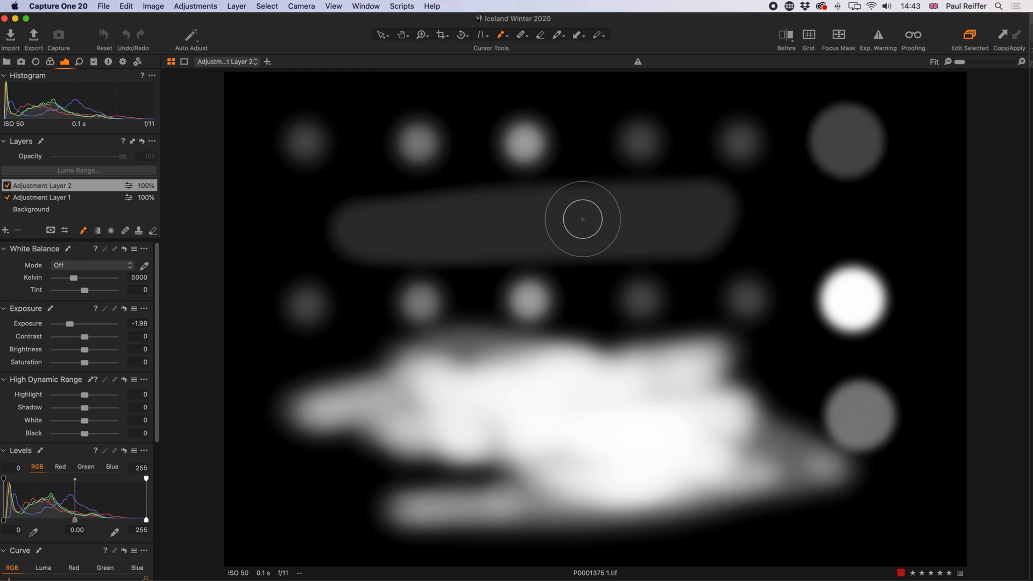
right_click(587, 222)
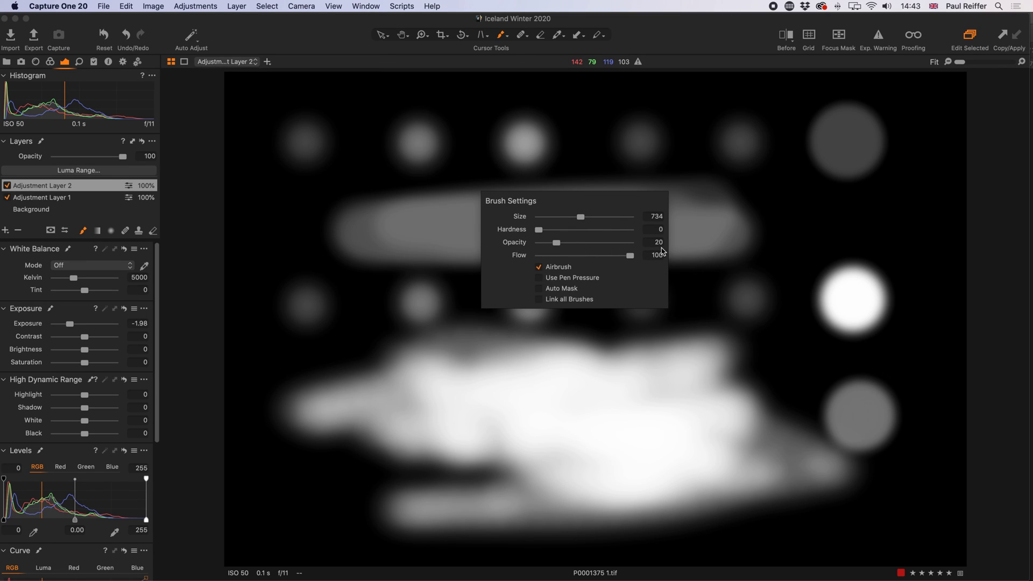
mouse_move(472, 201)
left_mouse_down()
mouse_move(677, 192)
mouse_move(387, 195)
mouse_move(655, 179)
mouse_move(383, 175)
mouse_move(648, 166)
mouse_move(420, 182)
mouse_move(638, 191)
mouse_move(595, 215)
mouse_move(611, 223)
mouse_move(583, 181)
mouse_move(563, 174)
mouse_move(486, 191)
mouse_move(618, 181)
mouse_move(521, 175)
mouse_move(609, 221)
left_mouse_up()
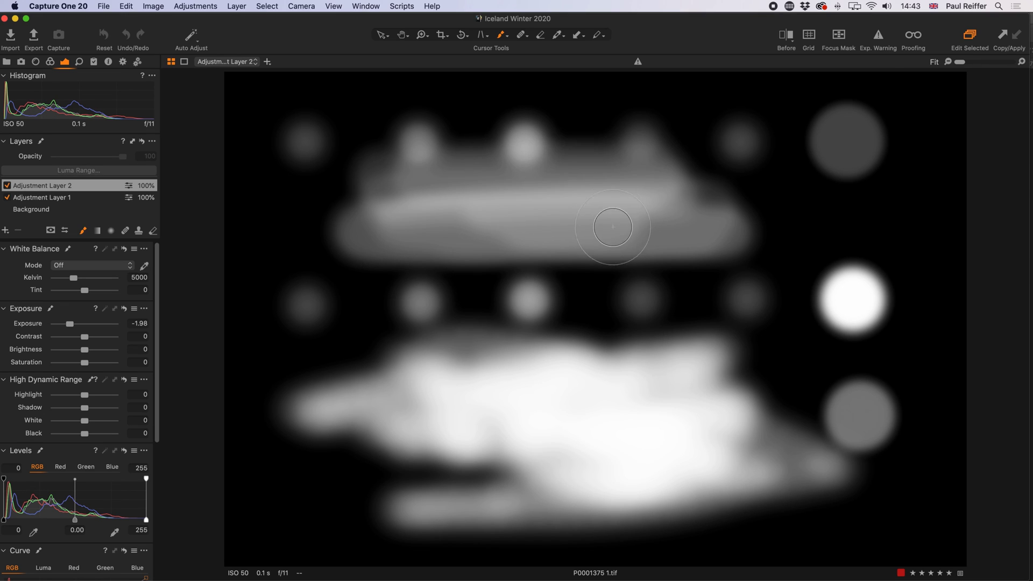
- Set the brush flow to 20 and paint dense overlapping strokes around the fifth dabs, from the first row down past the second
right_click(599, 213)
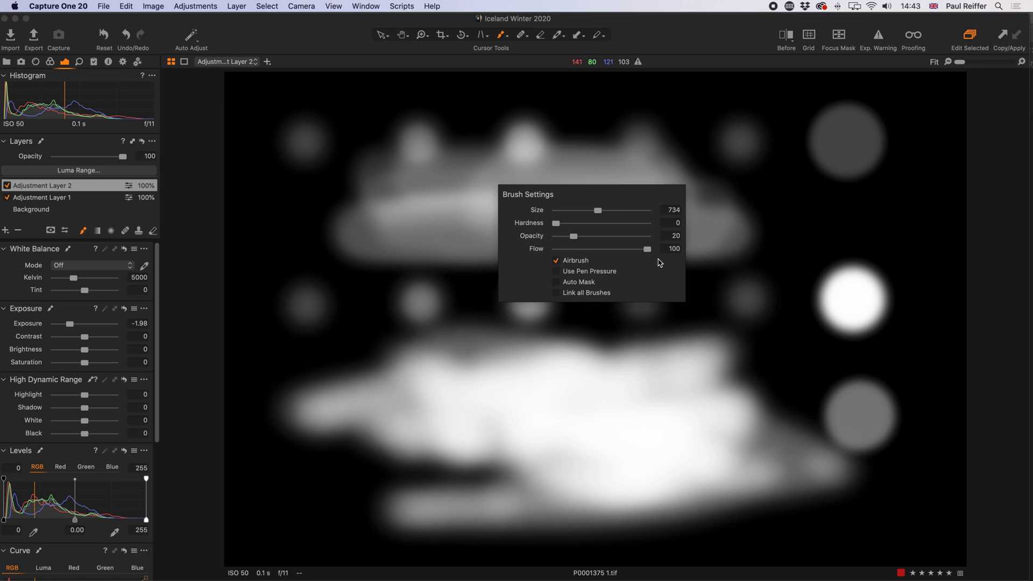
left_click_drag(648, 250, 575, 249)
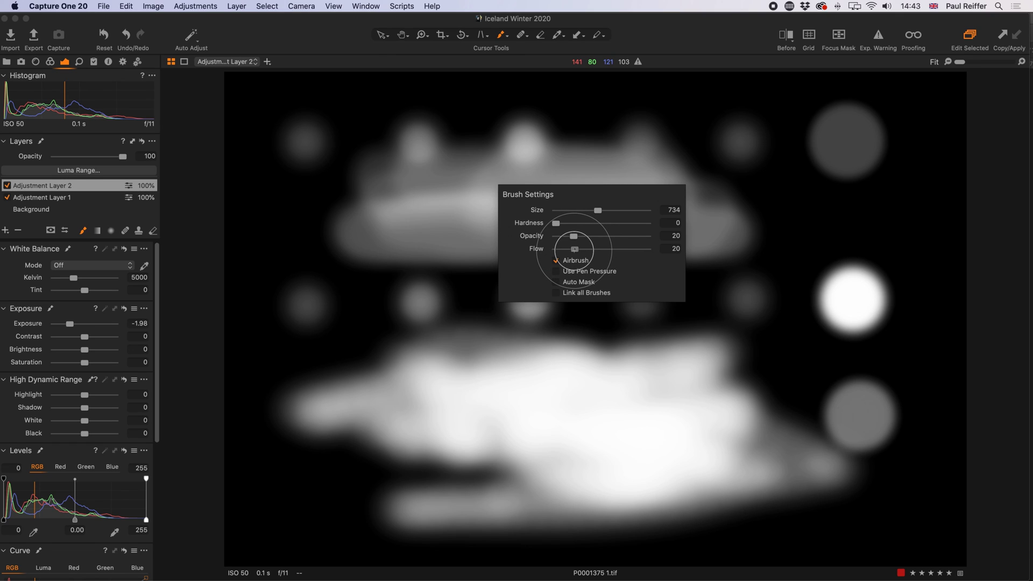
mouse_move(751, 178)
left_mouse_down()
mouse_move(800, 176)
mouse_move(836, 197)
mouse_move(753, 277)
mouse_move(784, 329)
mouse_move(807, 332)
mouse_move(790, 203)
mouse_move(741, 203)
mouse_move(815, 356)
mouse_move(802, 259)
mouse_move(782, 219)
mouse_move(799, 341)
mouse_move(793, 200)
mouse_move(786, 225)
mouse_move(775, 177)
mouse_move(752, 188)
mouse_move(728, 227)
mouse_move(713, 300)
mouse_move(730, 275)
mouse_move(757, 299)
left_mouse_up()
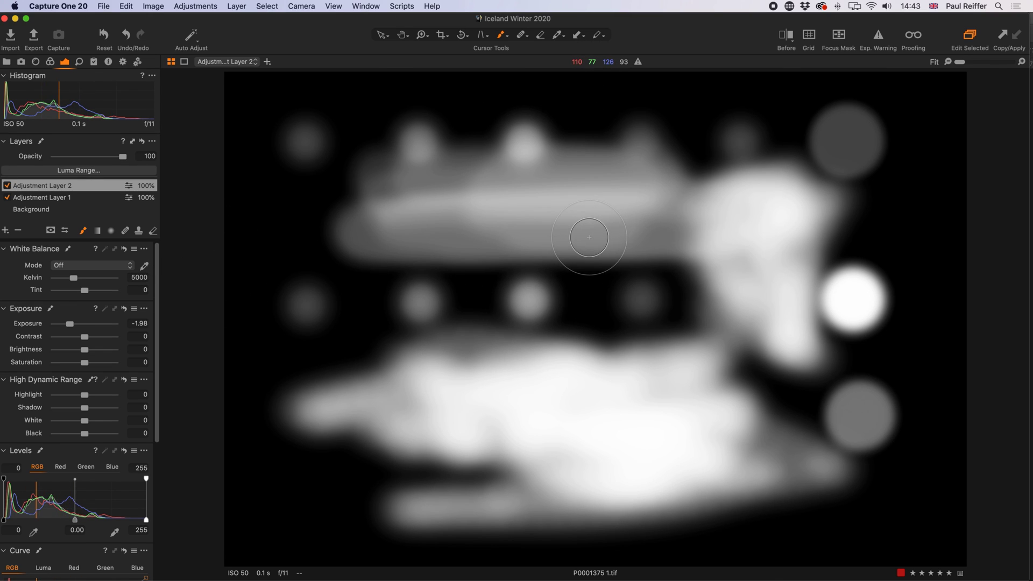
- Switch from the grayscale mask to the photo without mask display, and set Adjustment Layer 2's exposure to -3.31
key("alt+m")
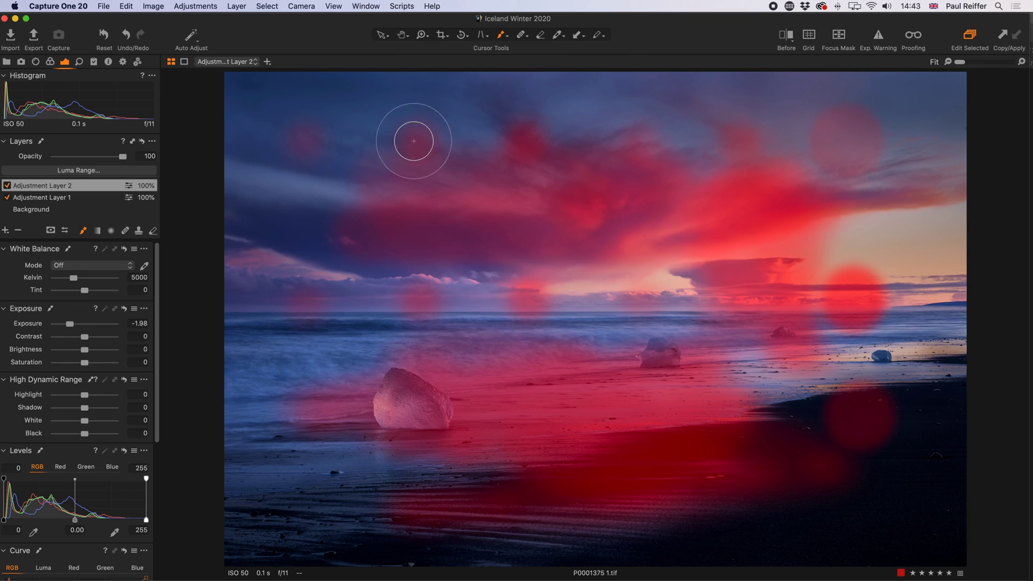
key("m")
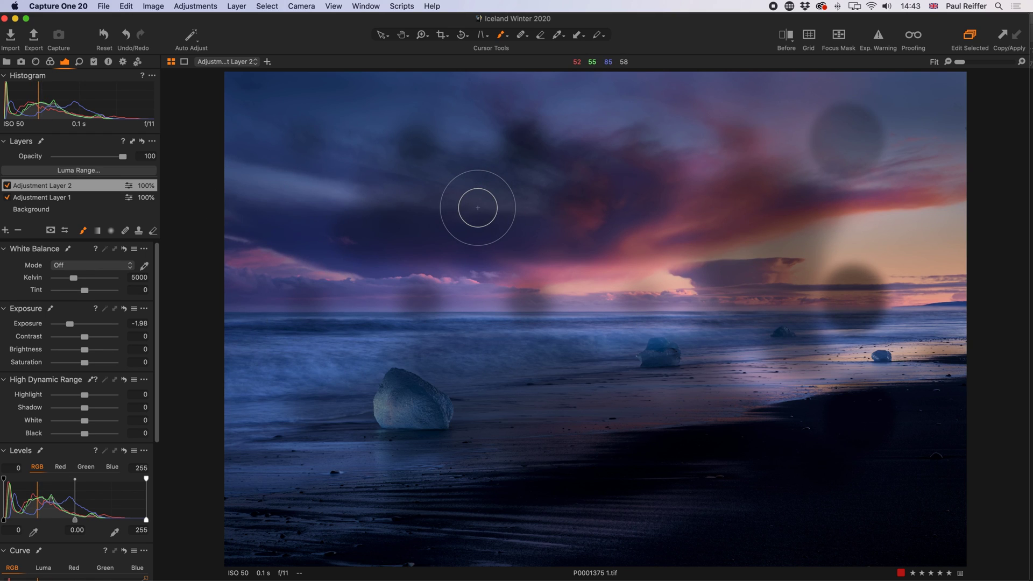
mouse_move(72, 326)
left_mouse_down()
mouse_move(101, 327)
mouse_move(59, 324)
left_mouse_up()
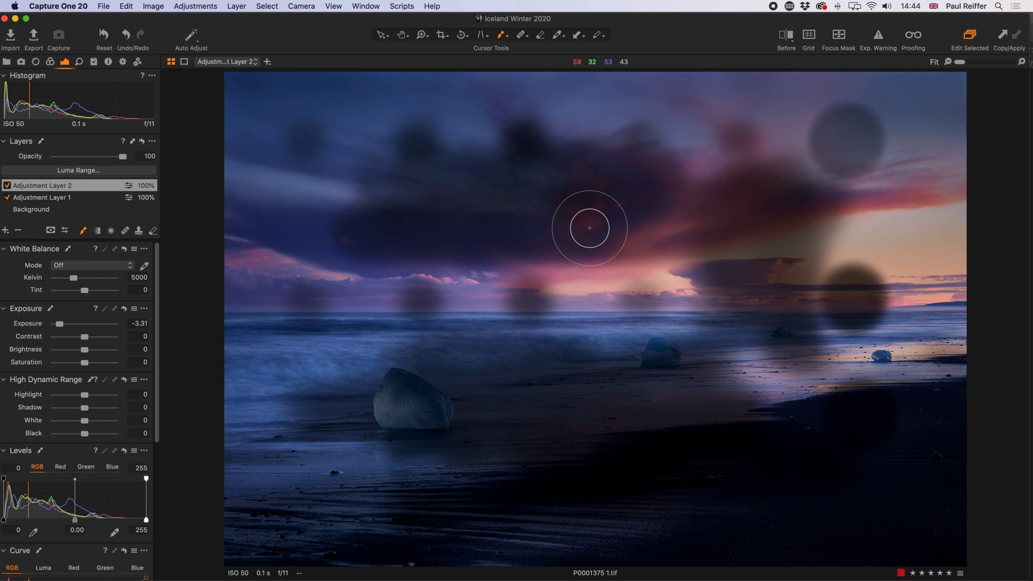
- Review the grayscale mask again, and turn off Adjustment Layer 2 before selecting Adjustment Layer 1 with its red mask shown
key("m")
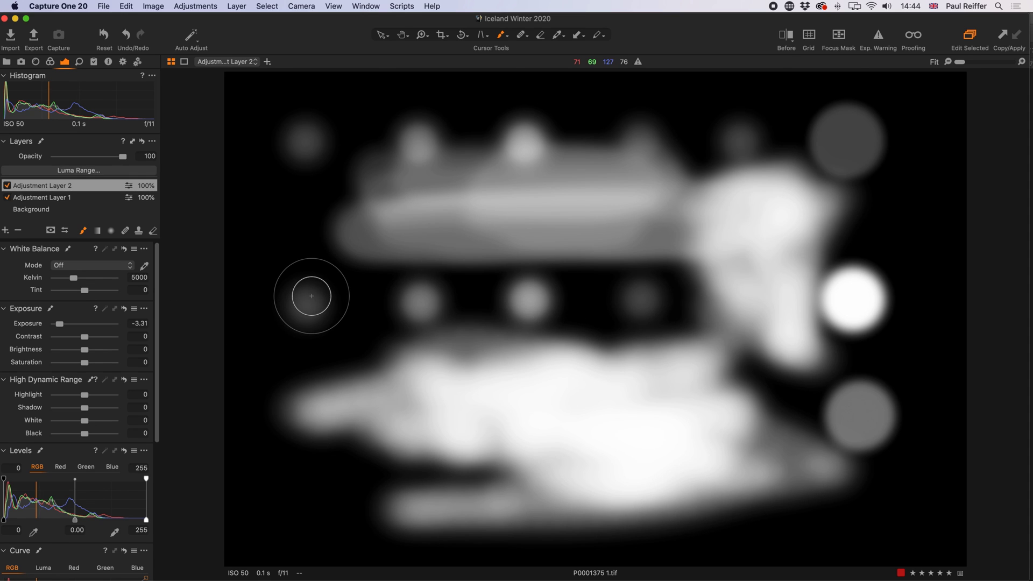
key("m")
left_click(6, 186)
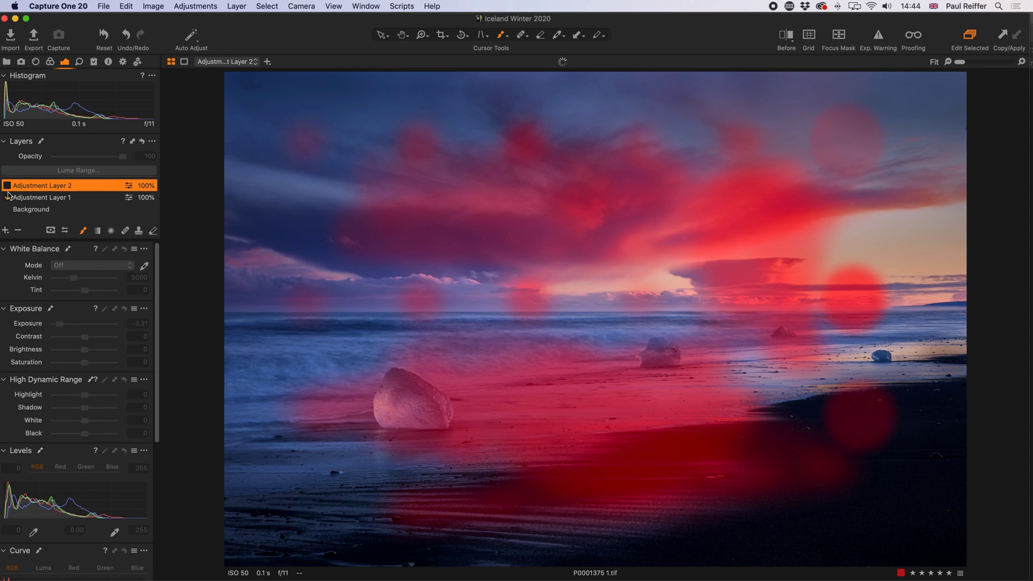
left_click(61, 200)
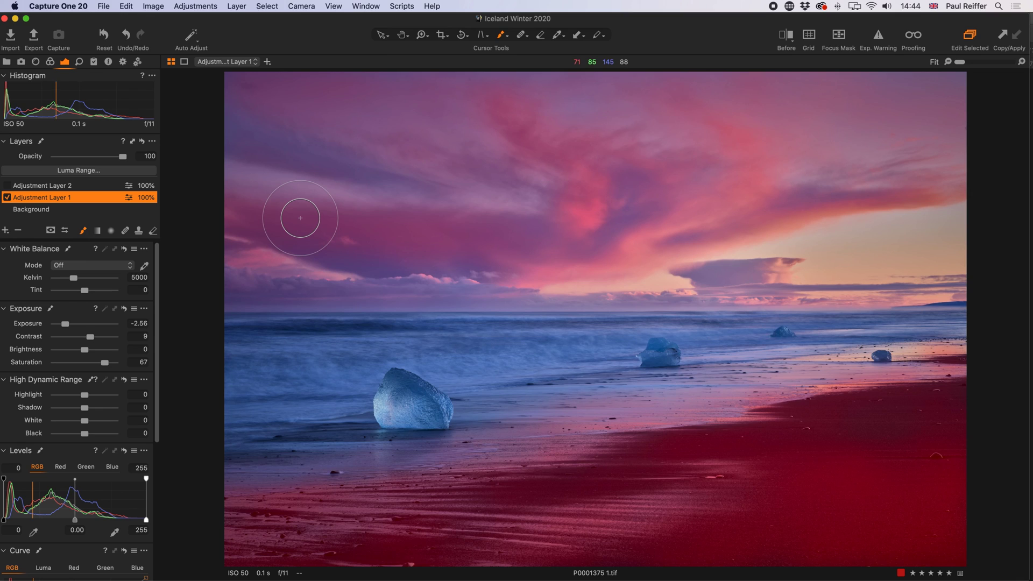